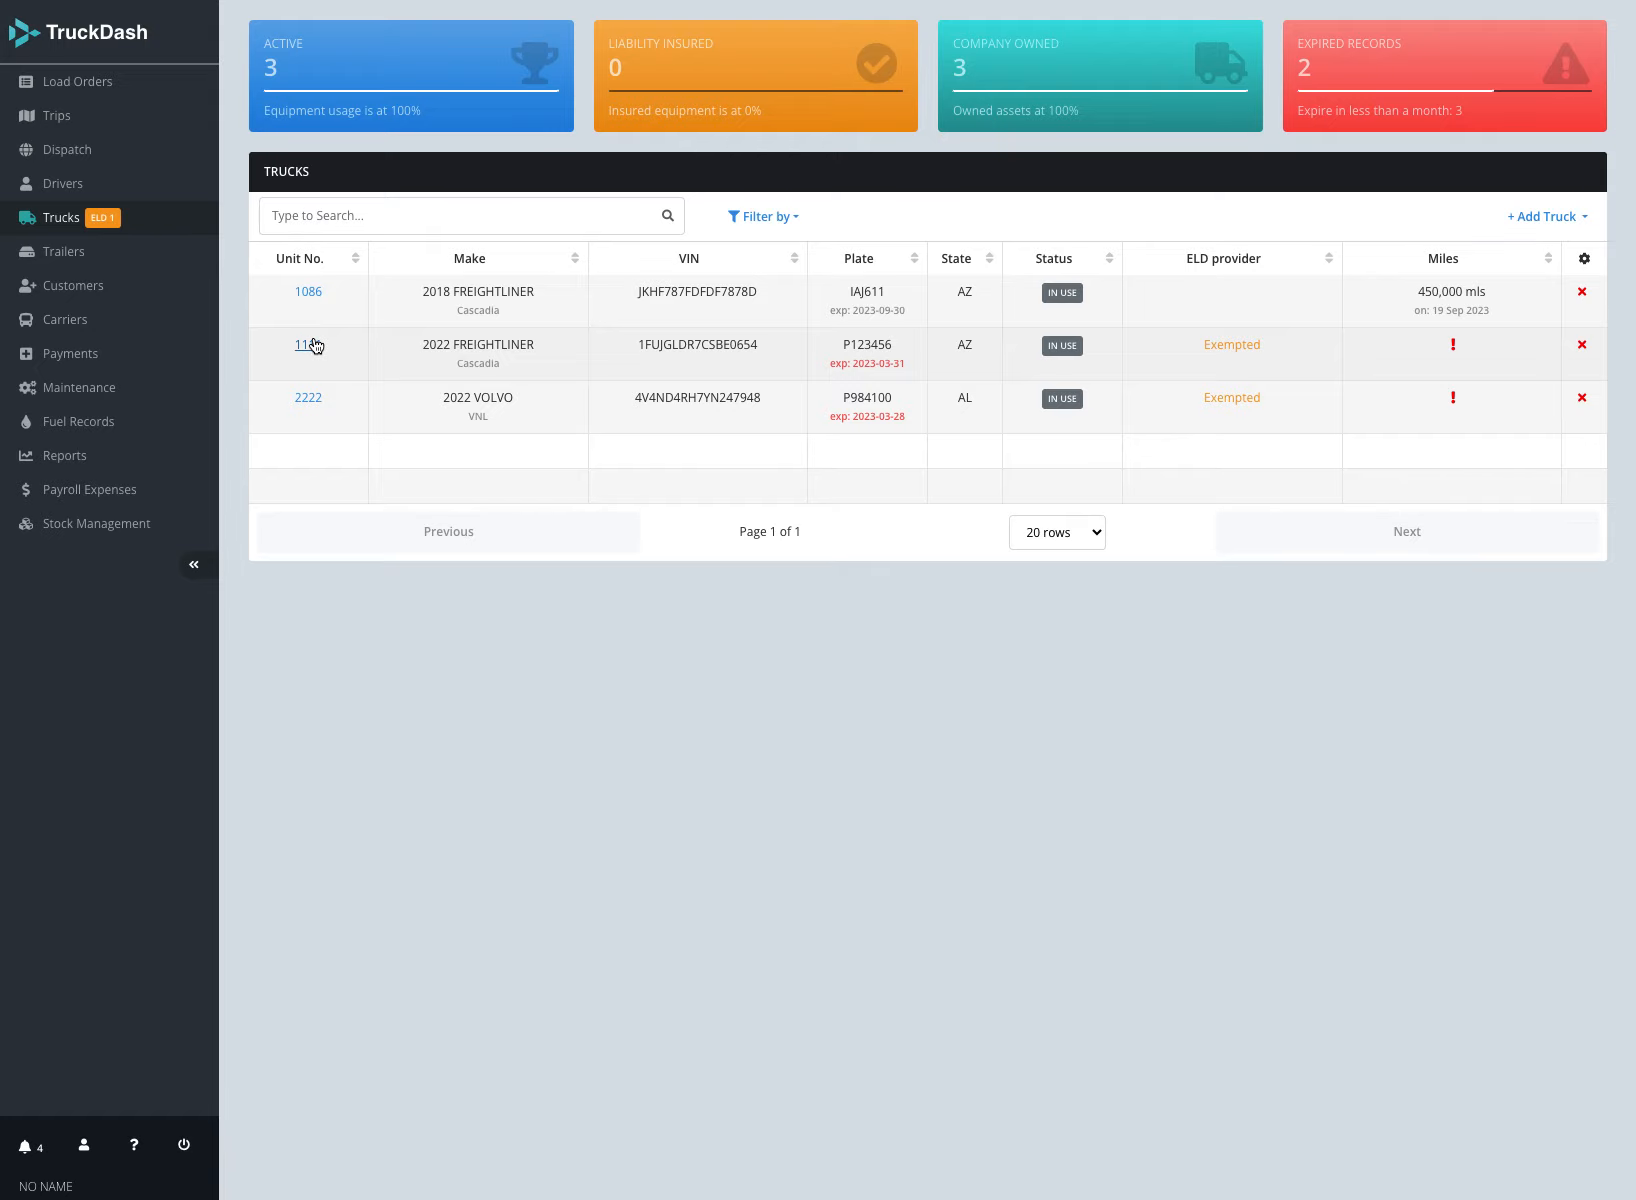
# In truck 1111's maintenance status, set the Engine Air Filter Freightliner last service date to 07-01-2023 and update the entry.
pyautogui.click(312, 345)
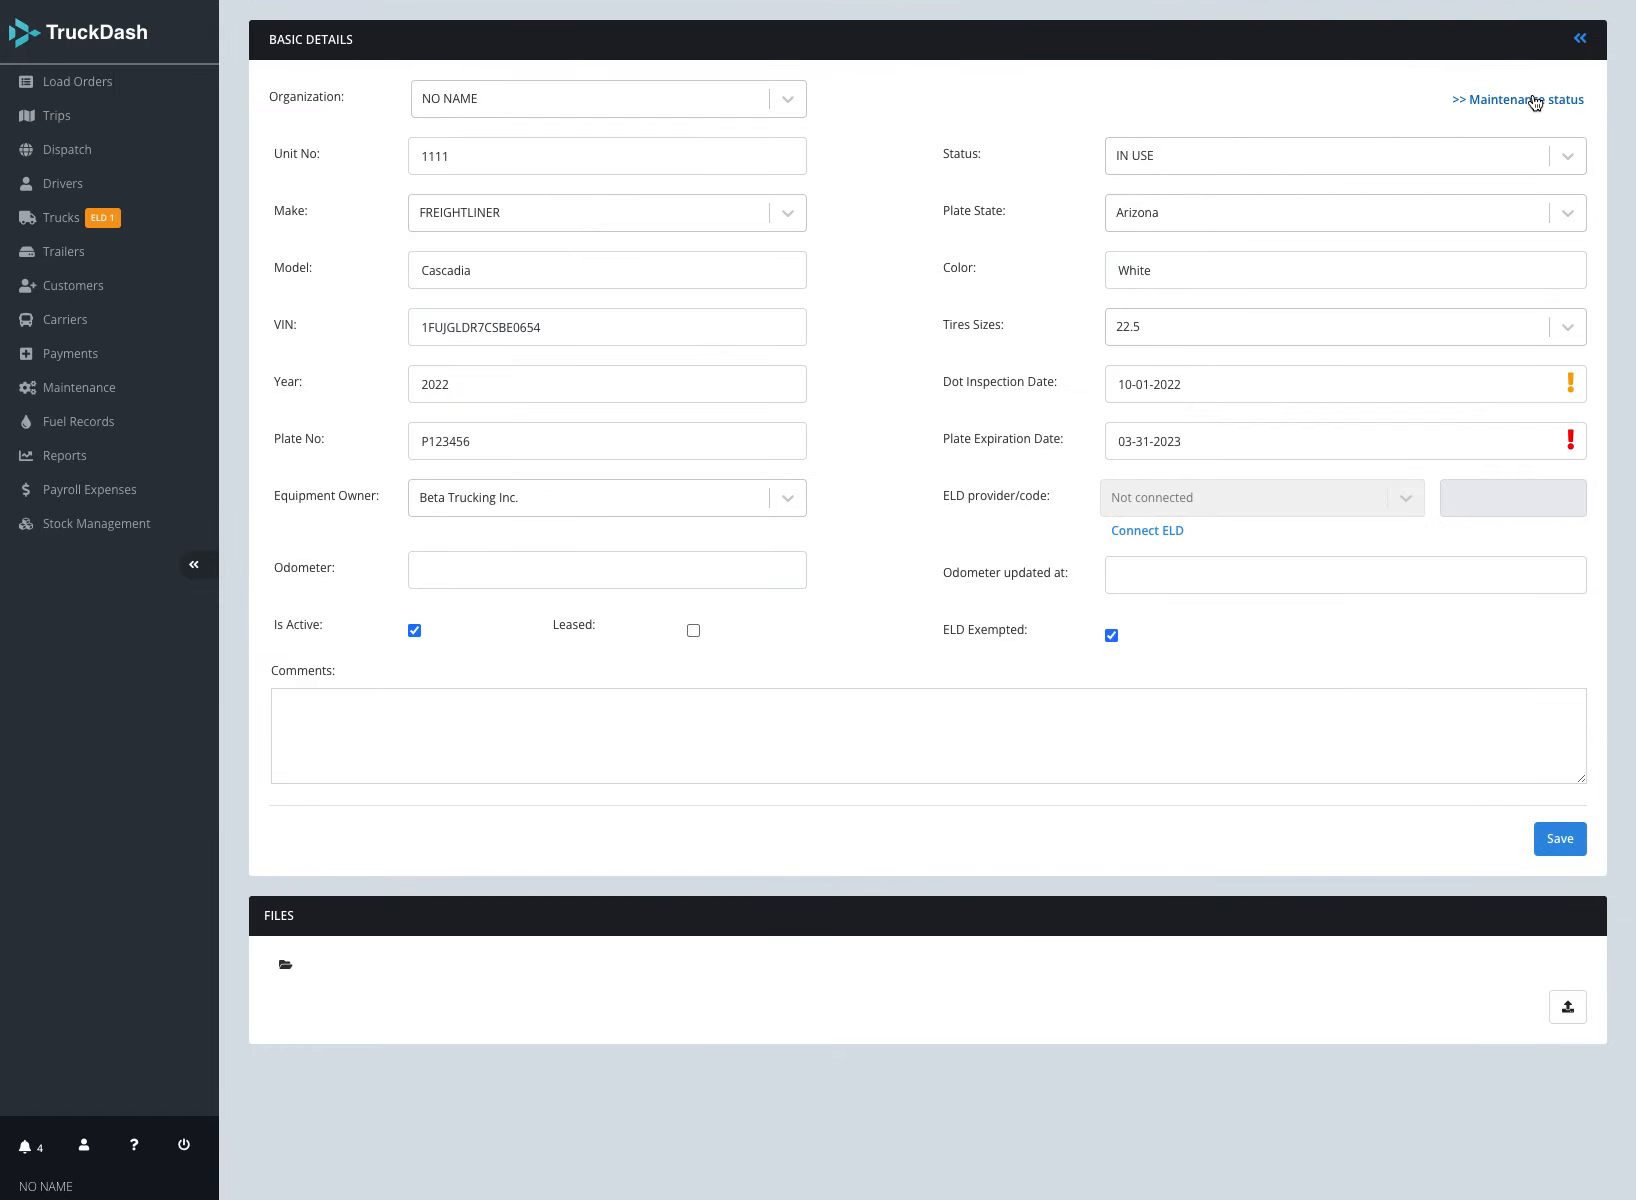
pyautogui.click(1535, 102)
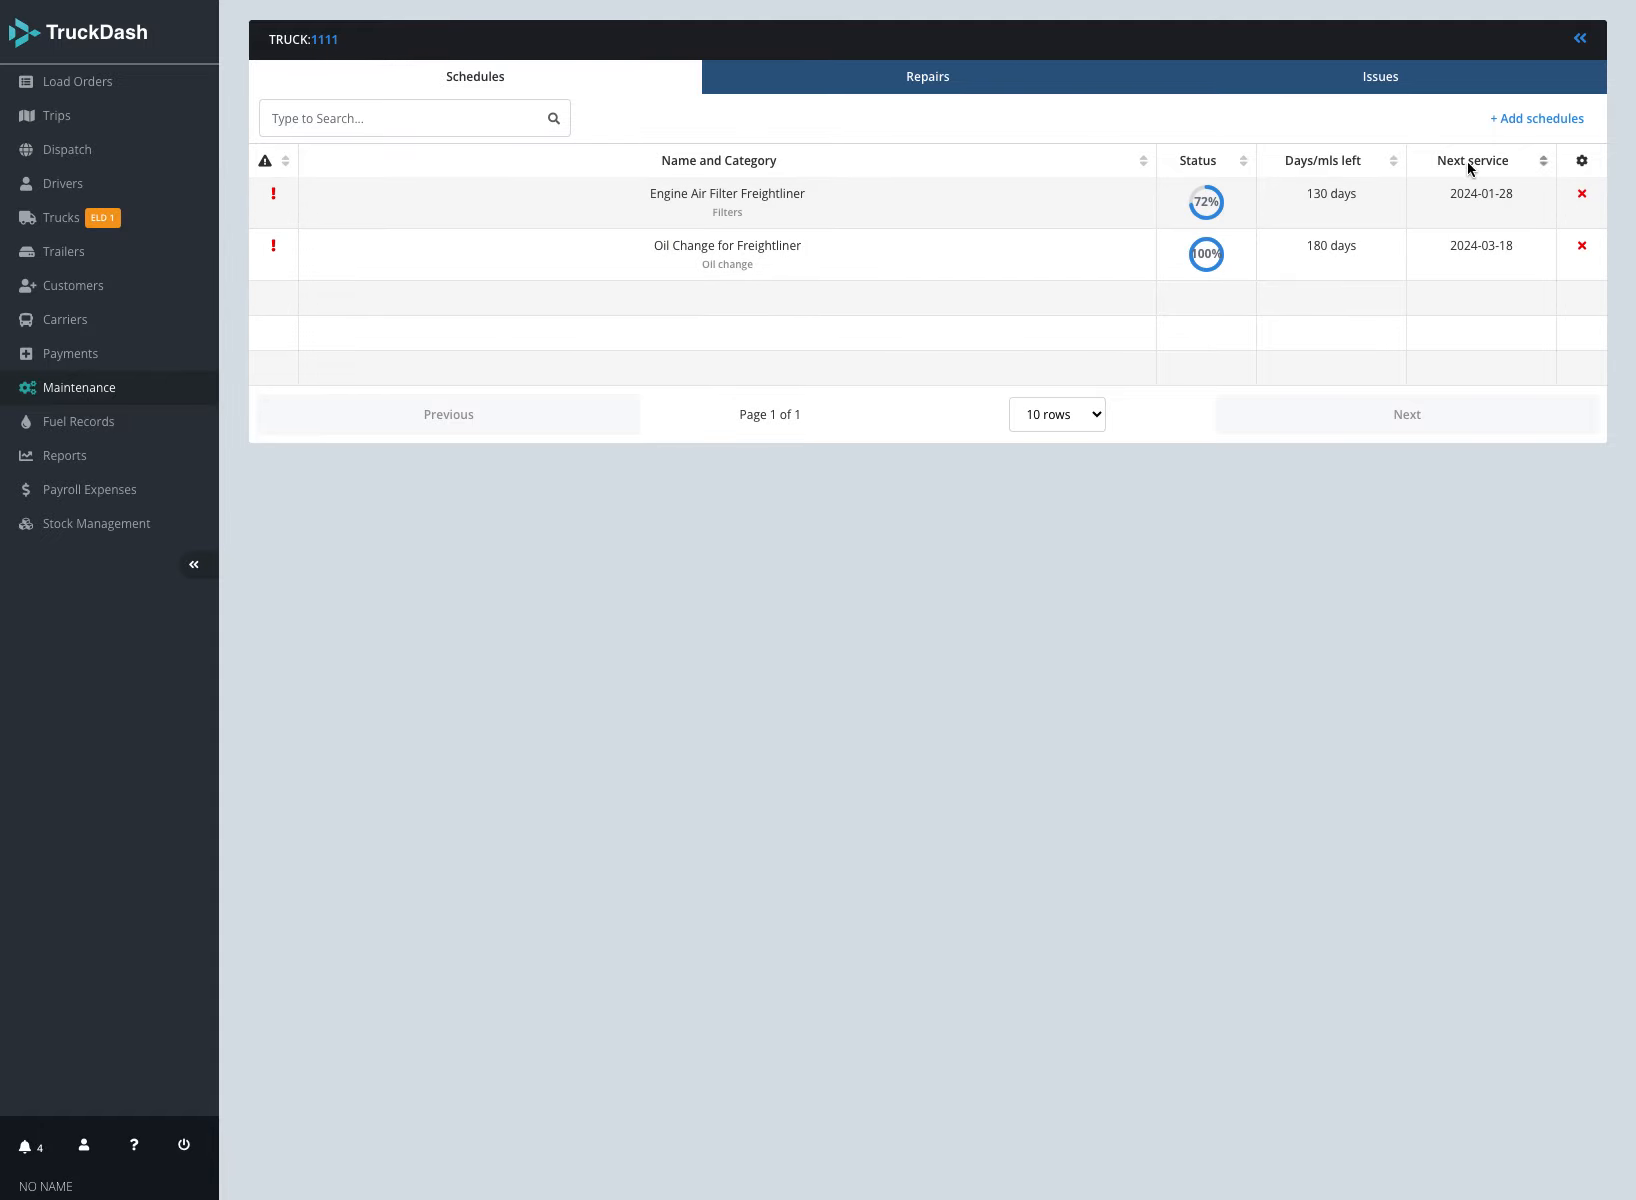
pyautogui.doubleClick(881, 206)
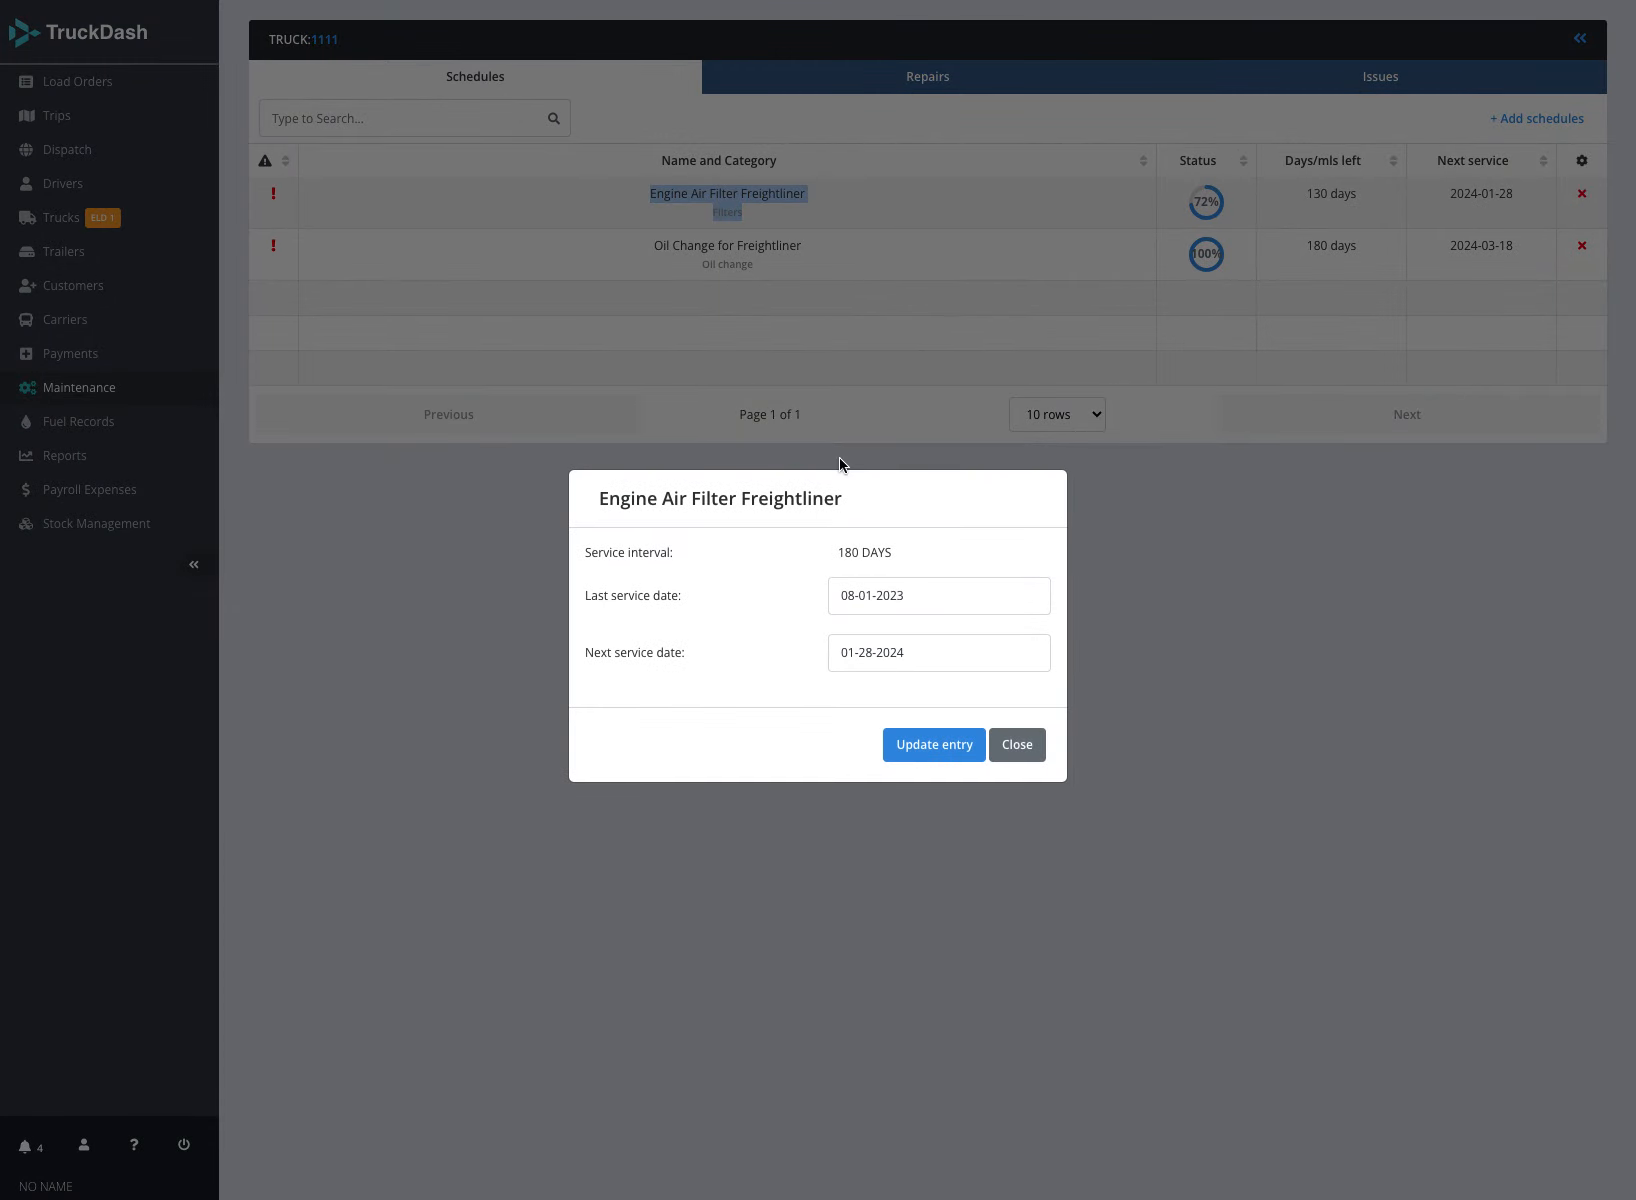
pyautogui.click(912, 595)
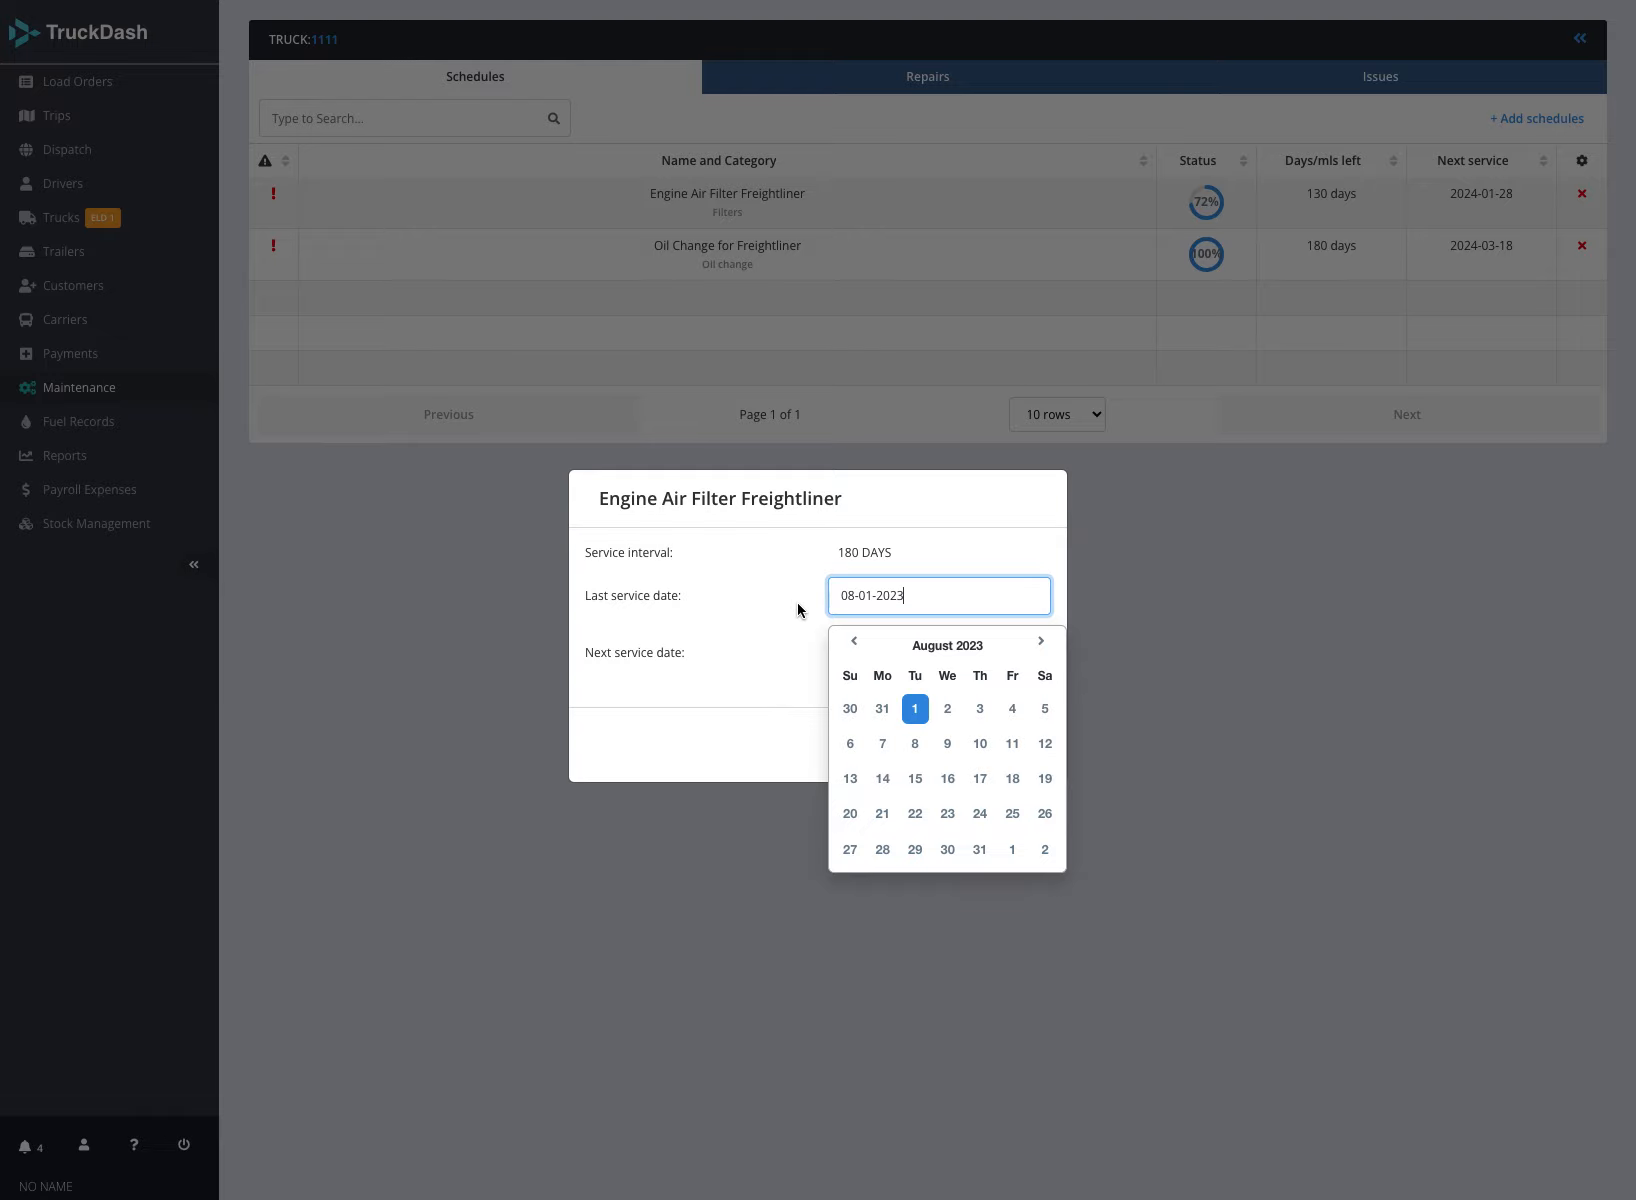
pyautogui.click(854, 641)
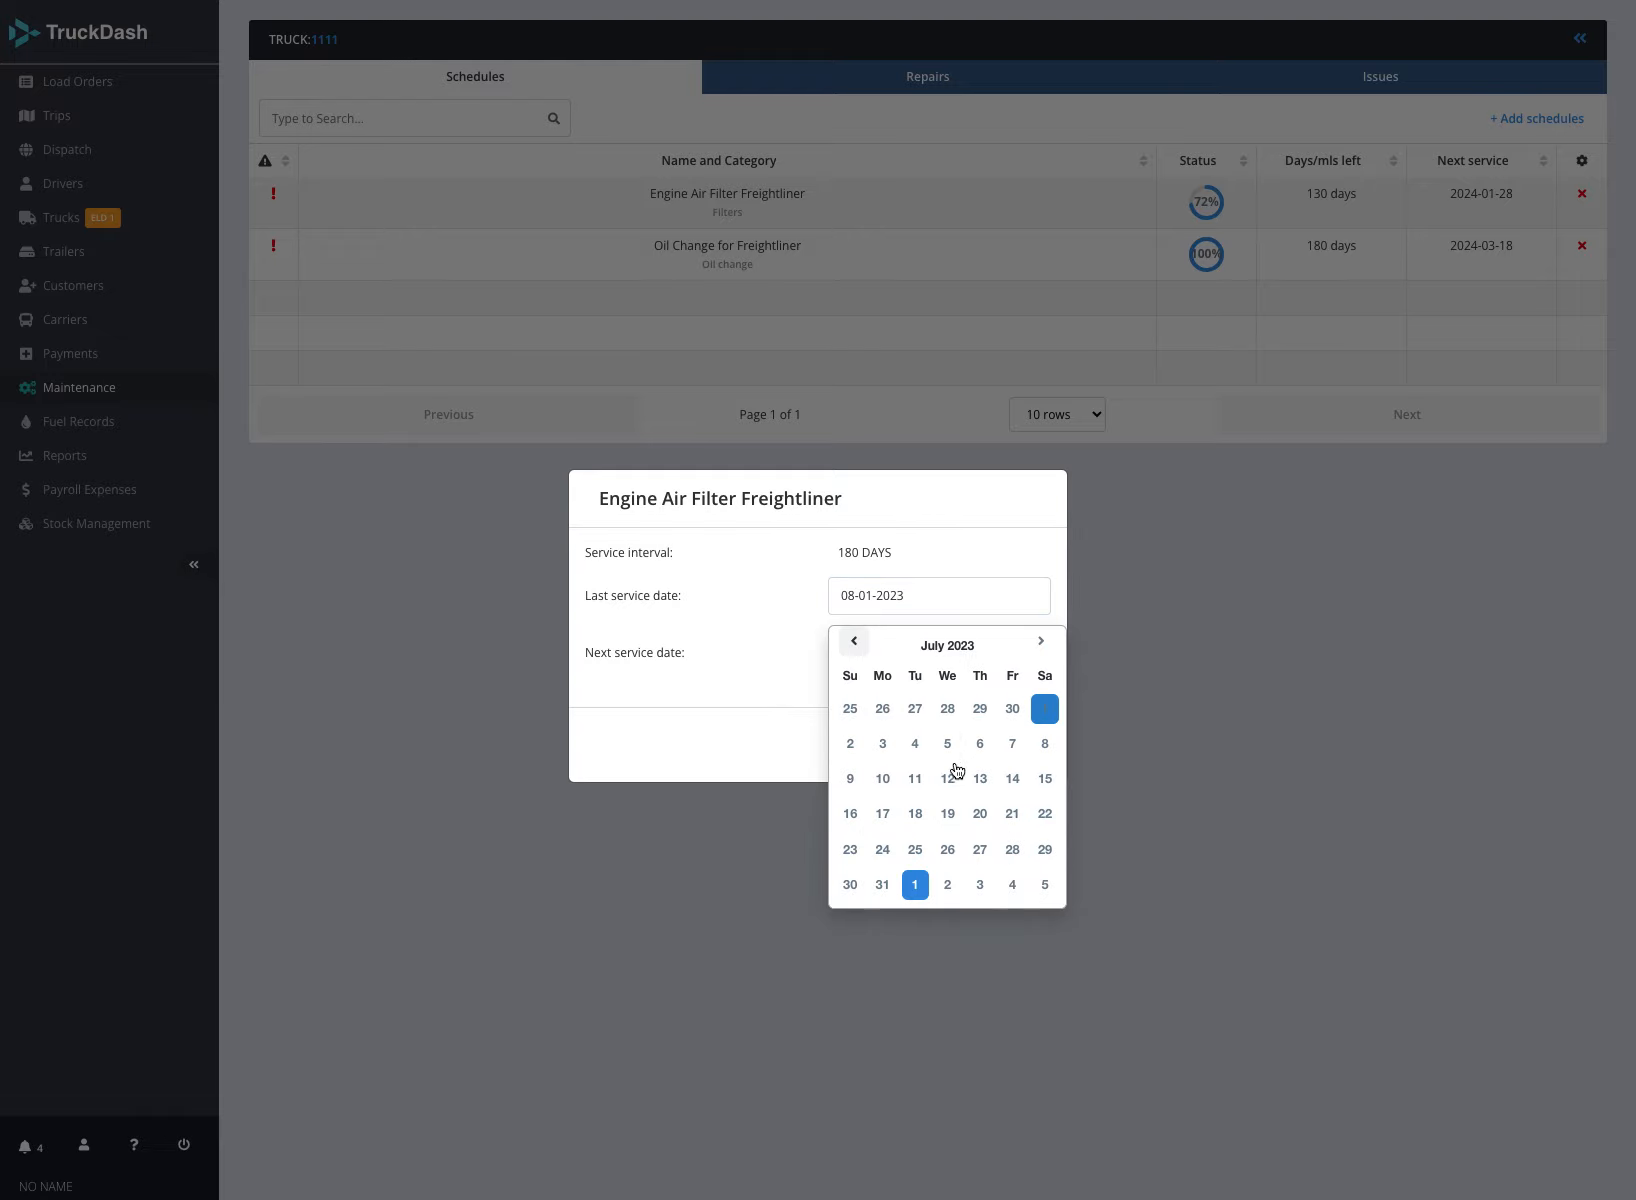
pyautogui.click(1045, 709)
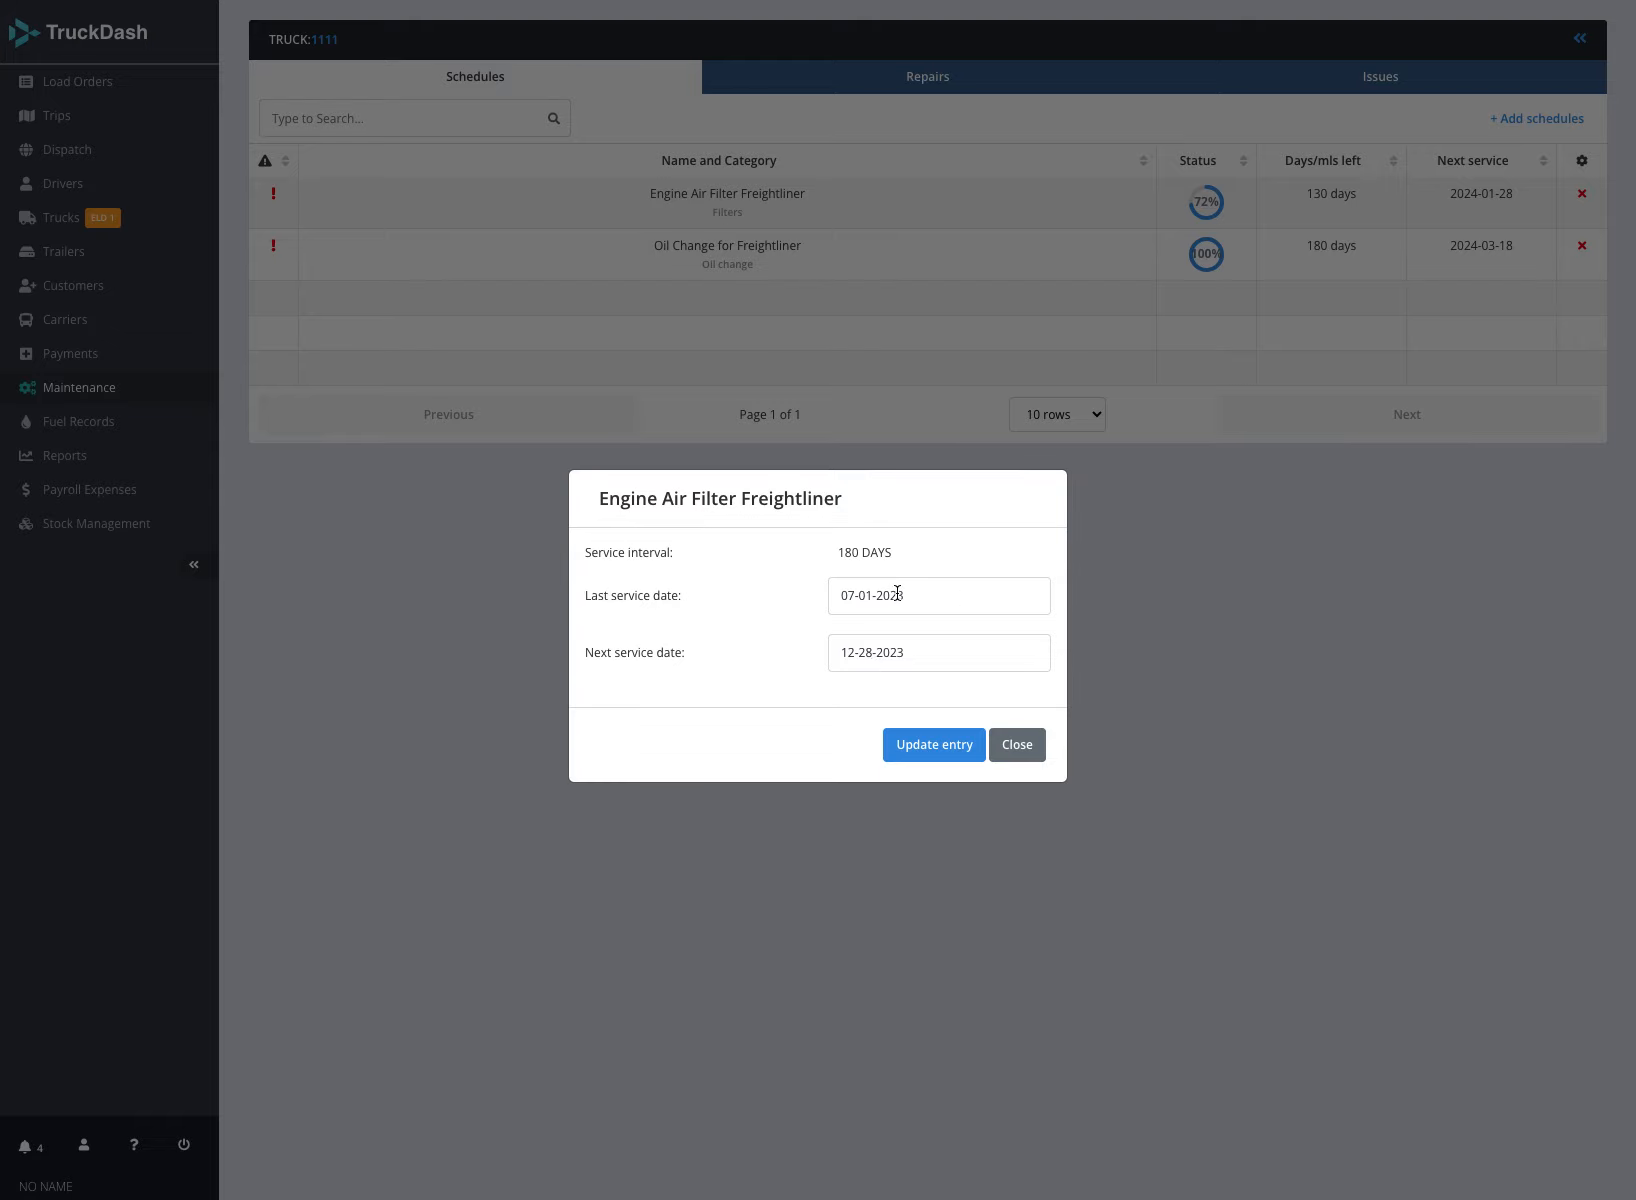
pyautogui.click(936, 746)
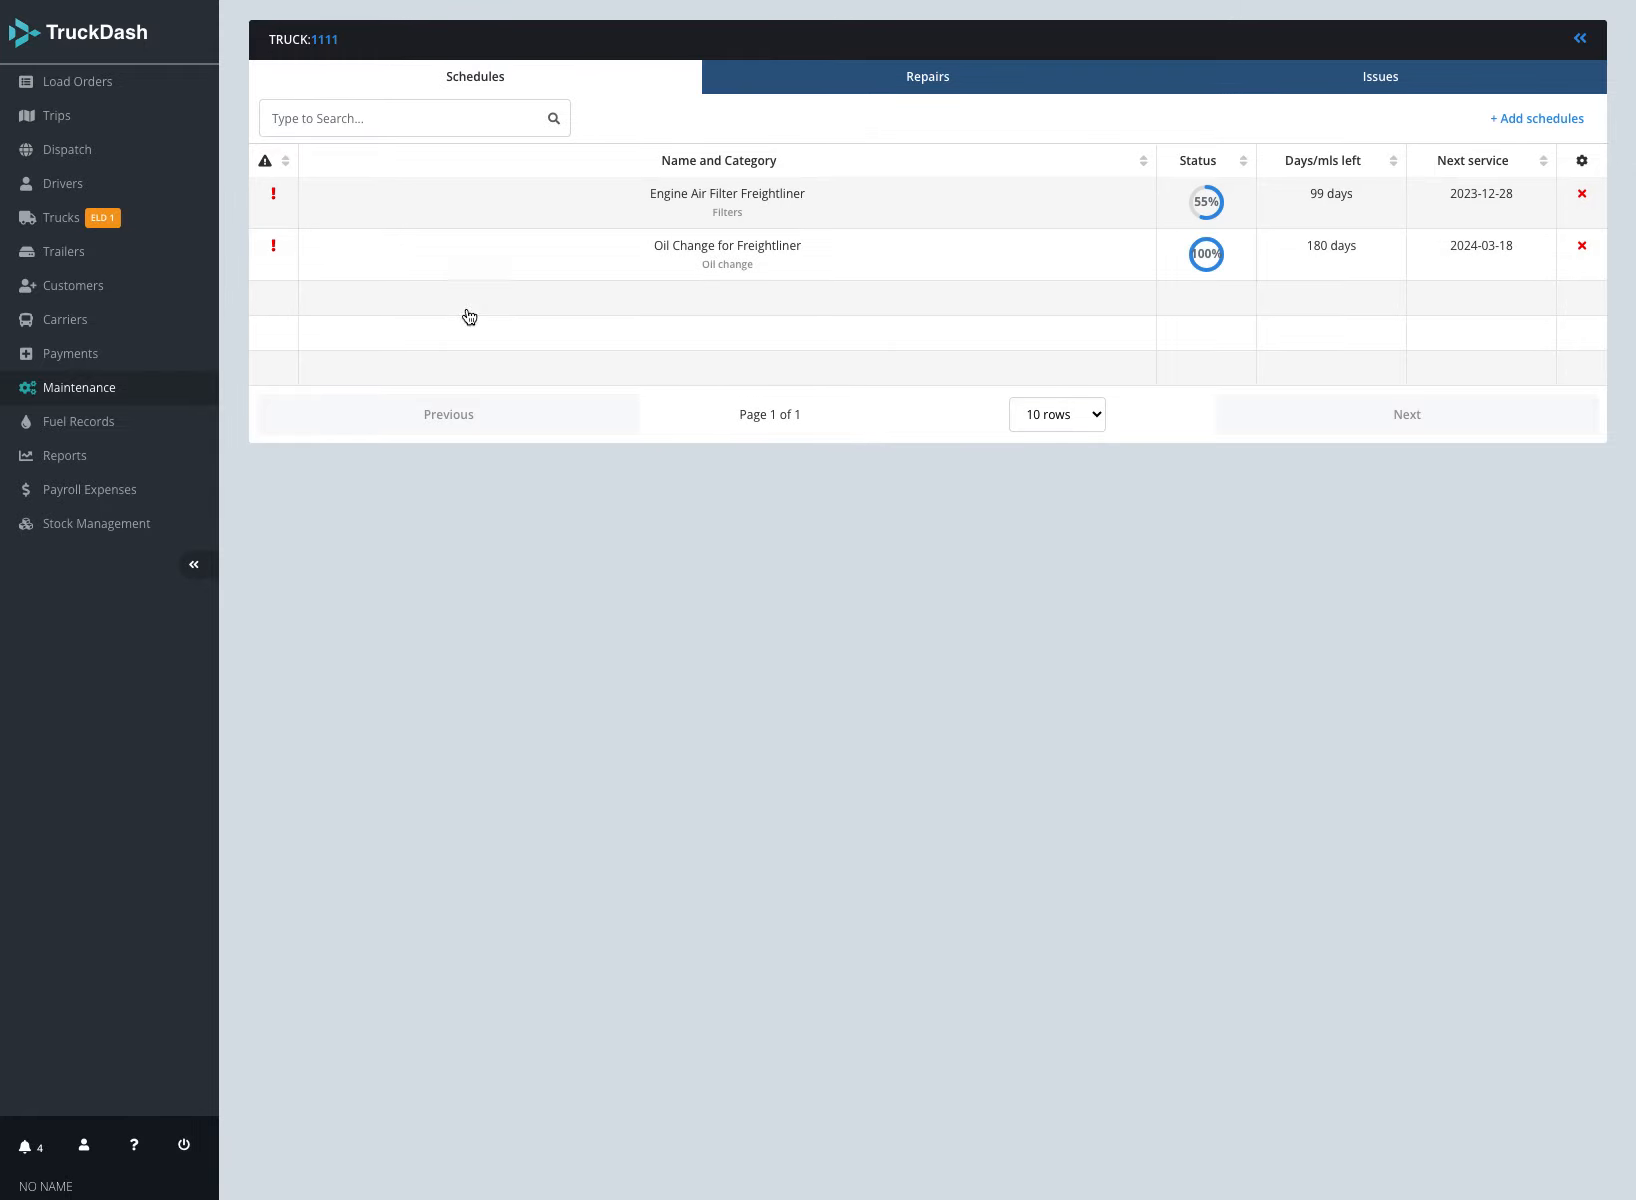
# Delete the Oil Change for Freightliner schedule from truck 1111, checking the overall maintenance schedules list before and after.
pyautogui.click(96, 390)
pyautogui.click(1176, 238)
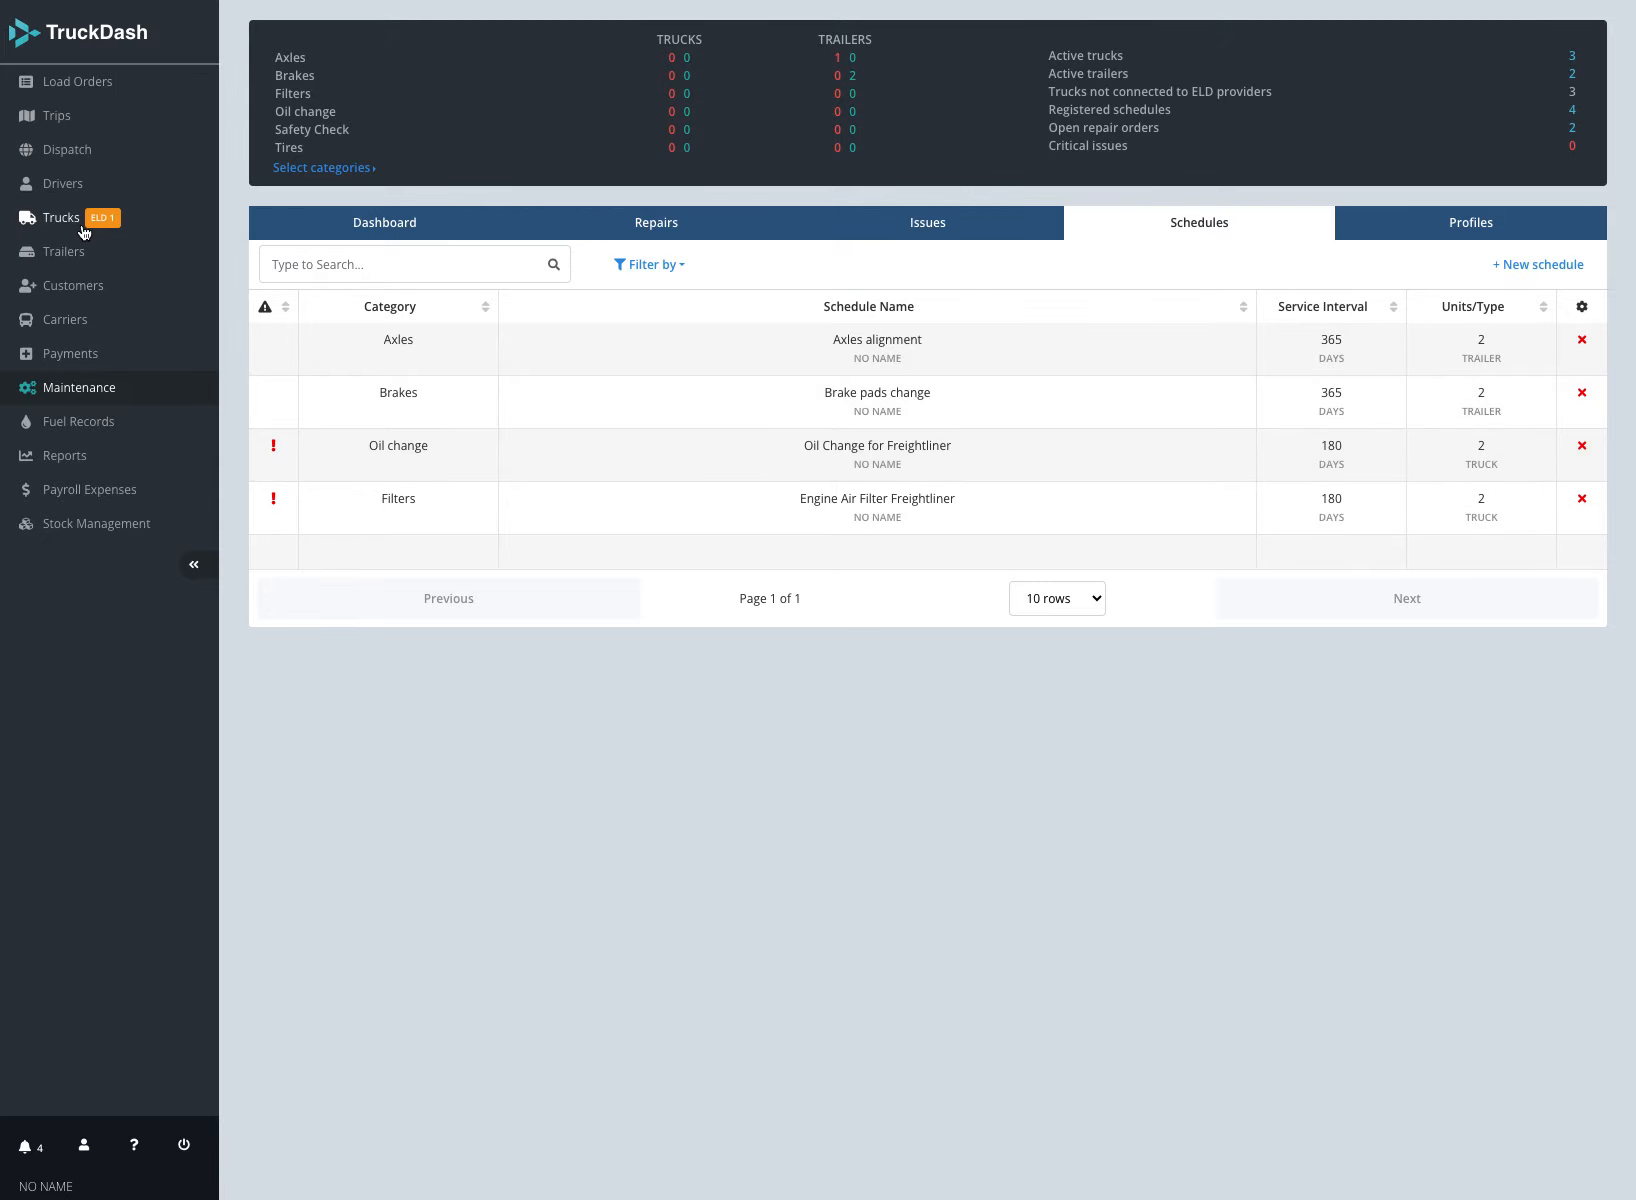
pyautogui.click(84, 230)
pyautogui.click(318, 345)
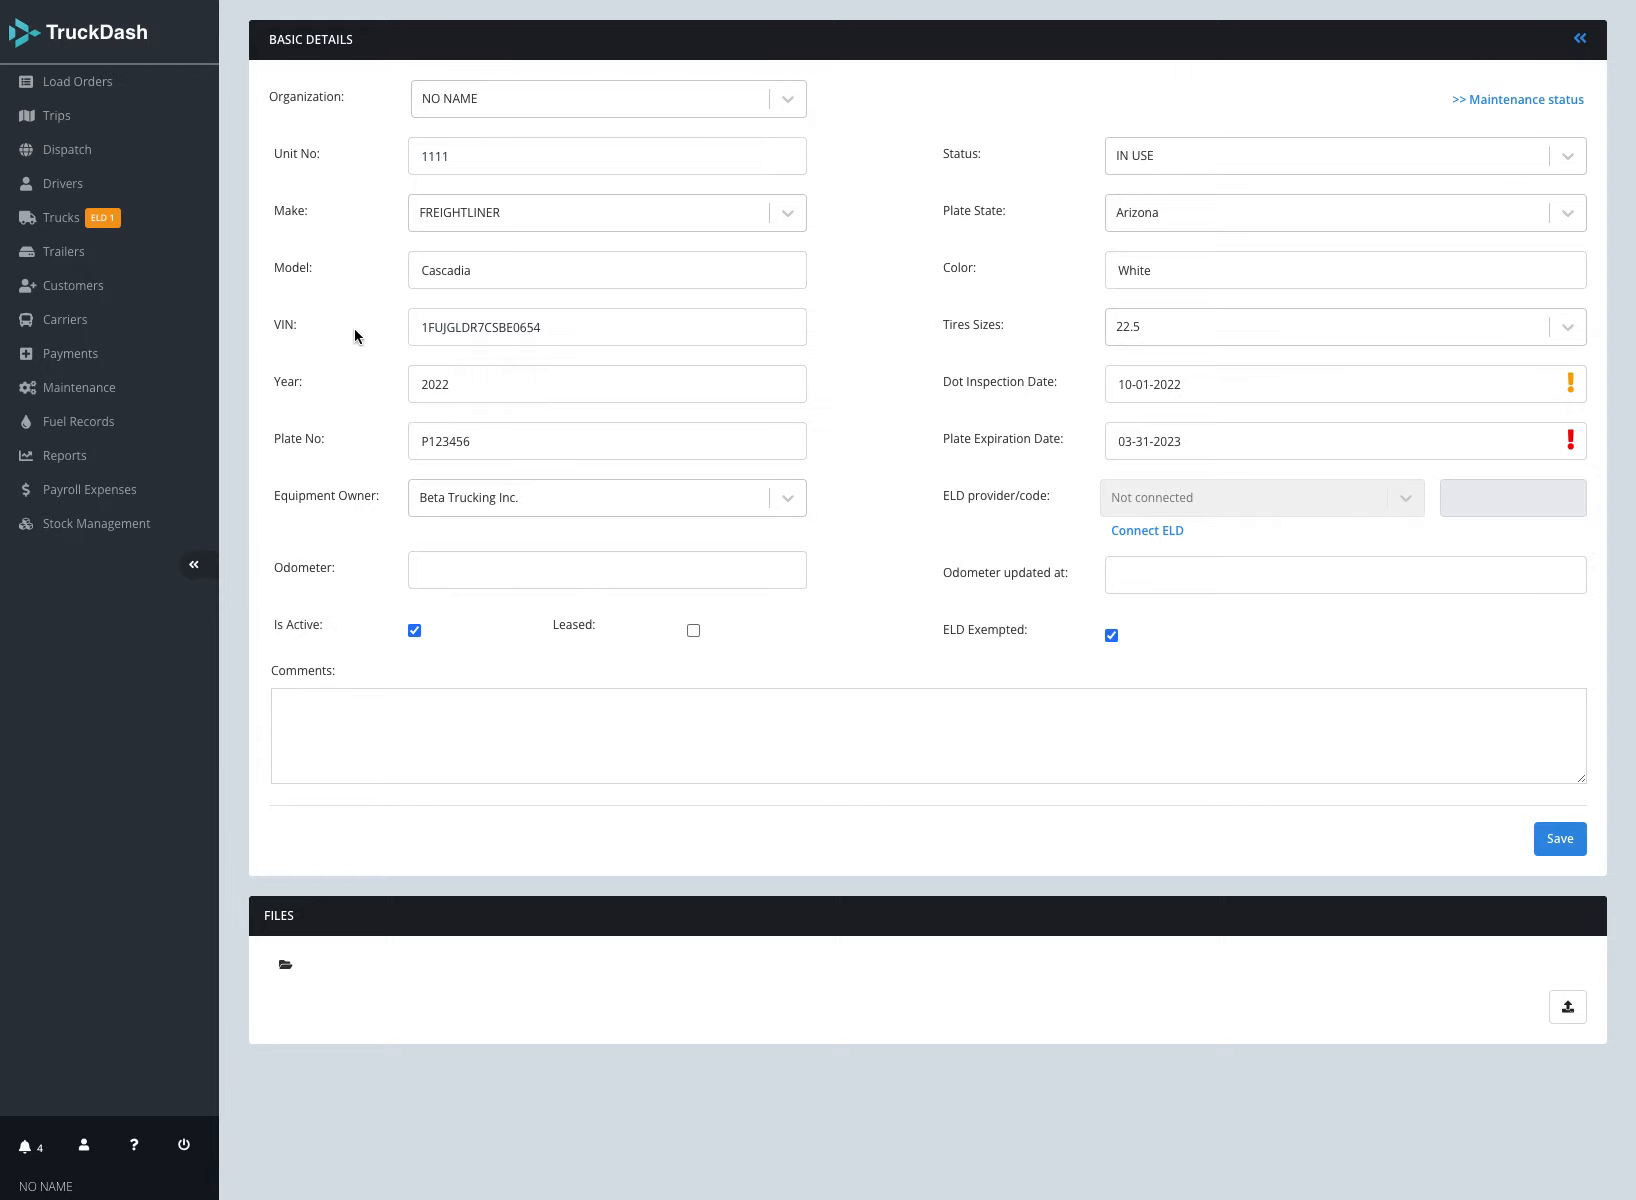
pyautogui.click(1490, 100)
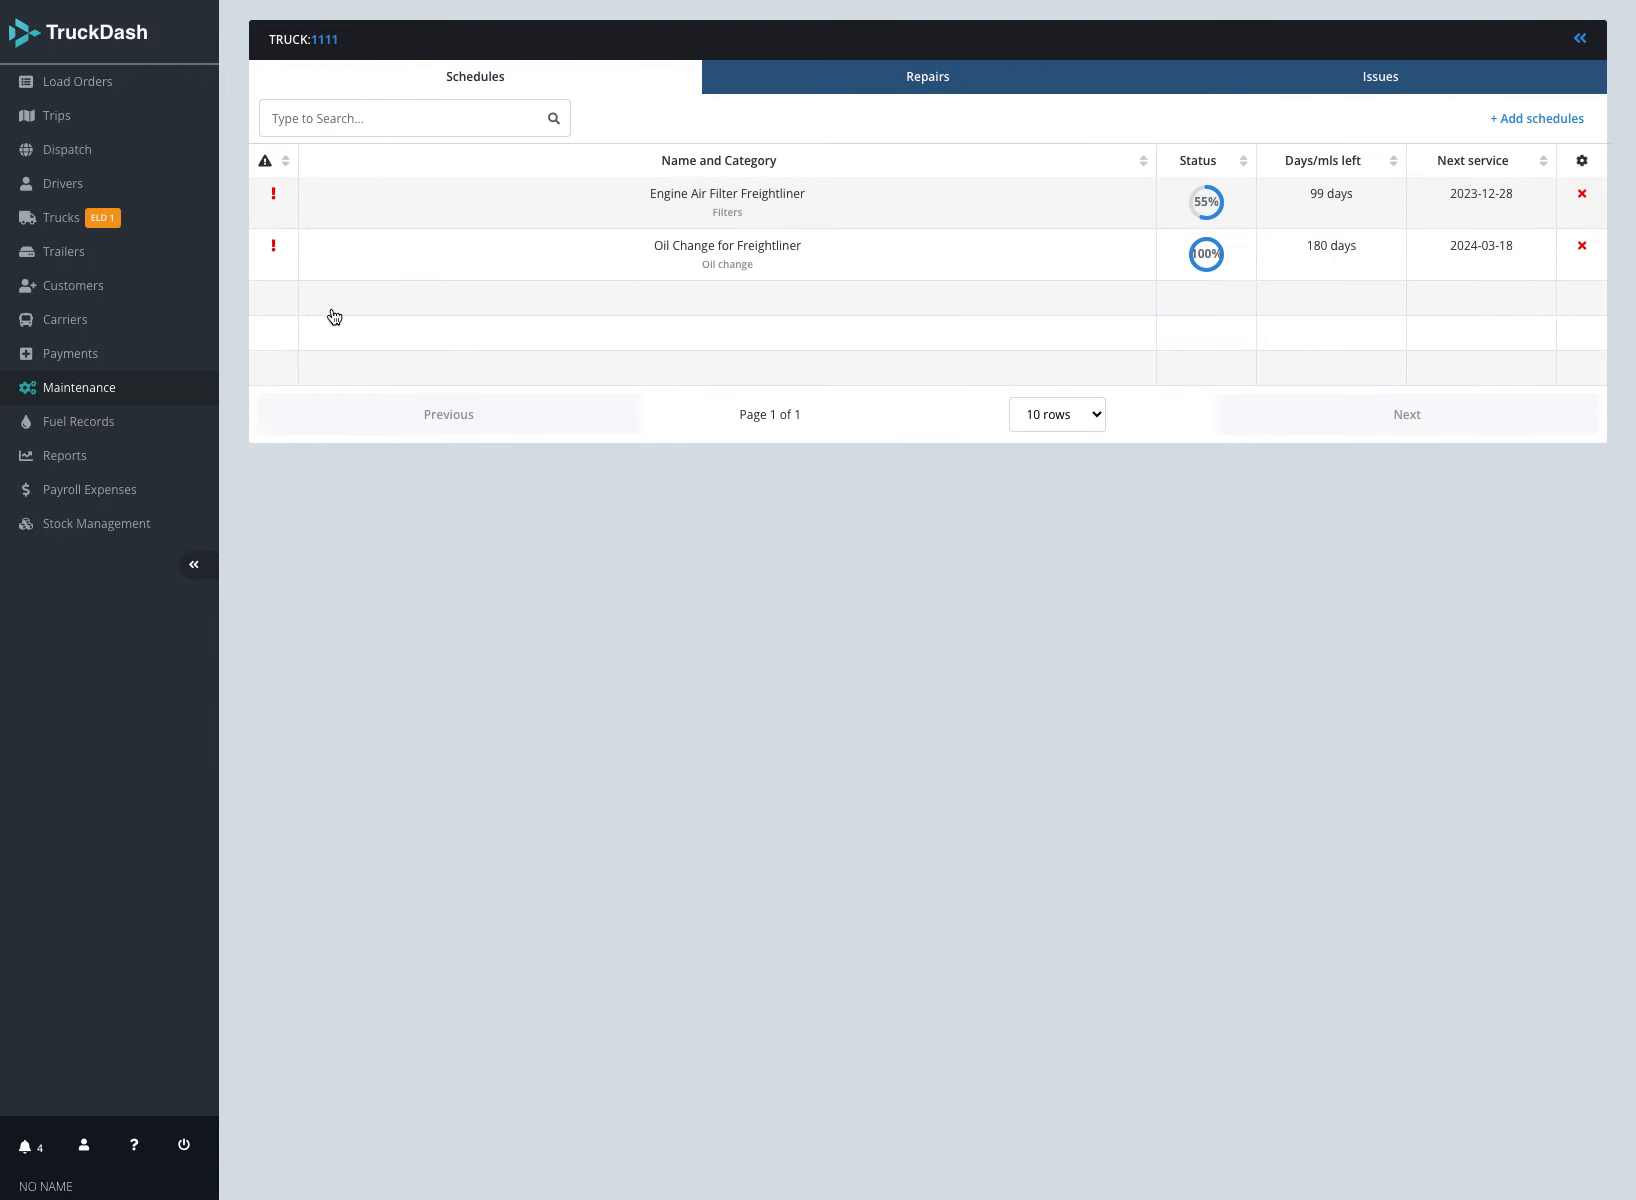
pyautogui.click(1582, 248)
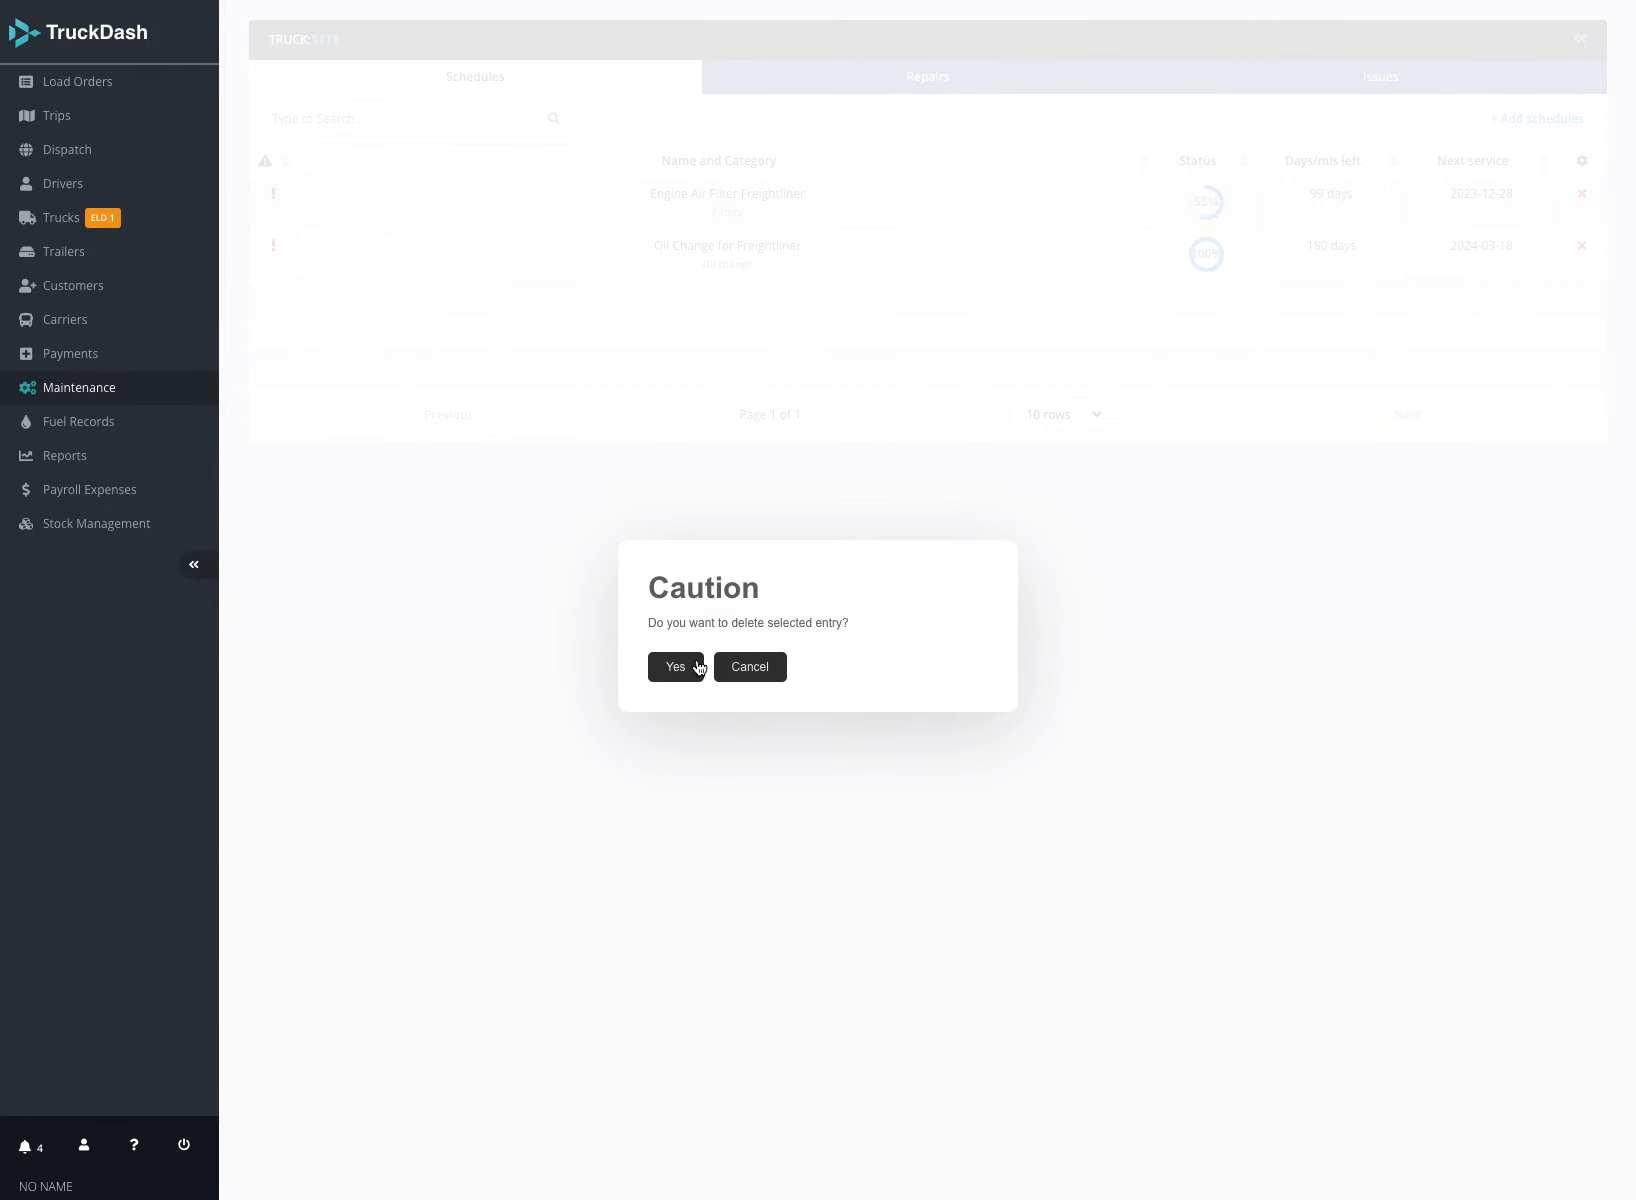
pyautogui.click(688, 667)
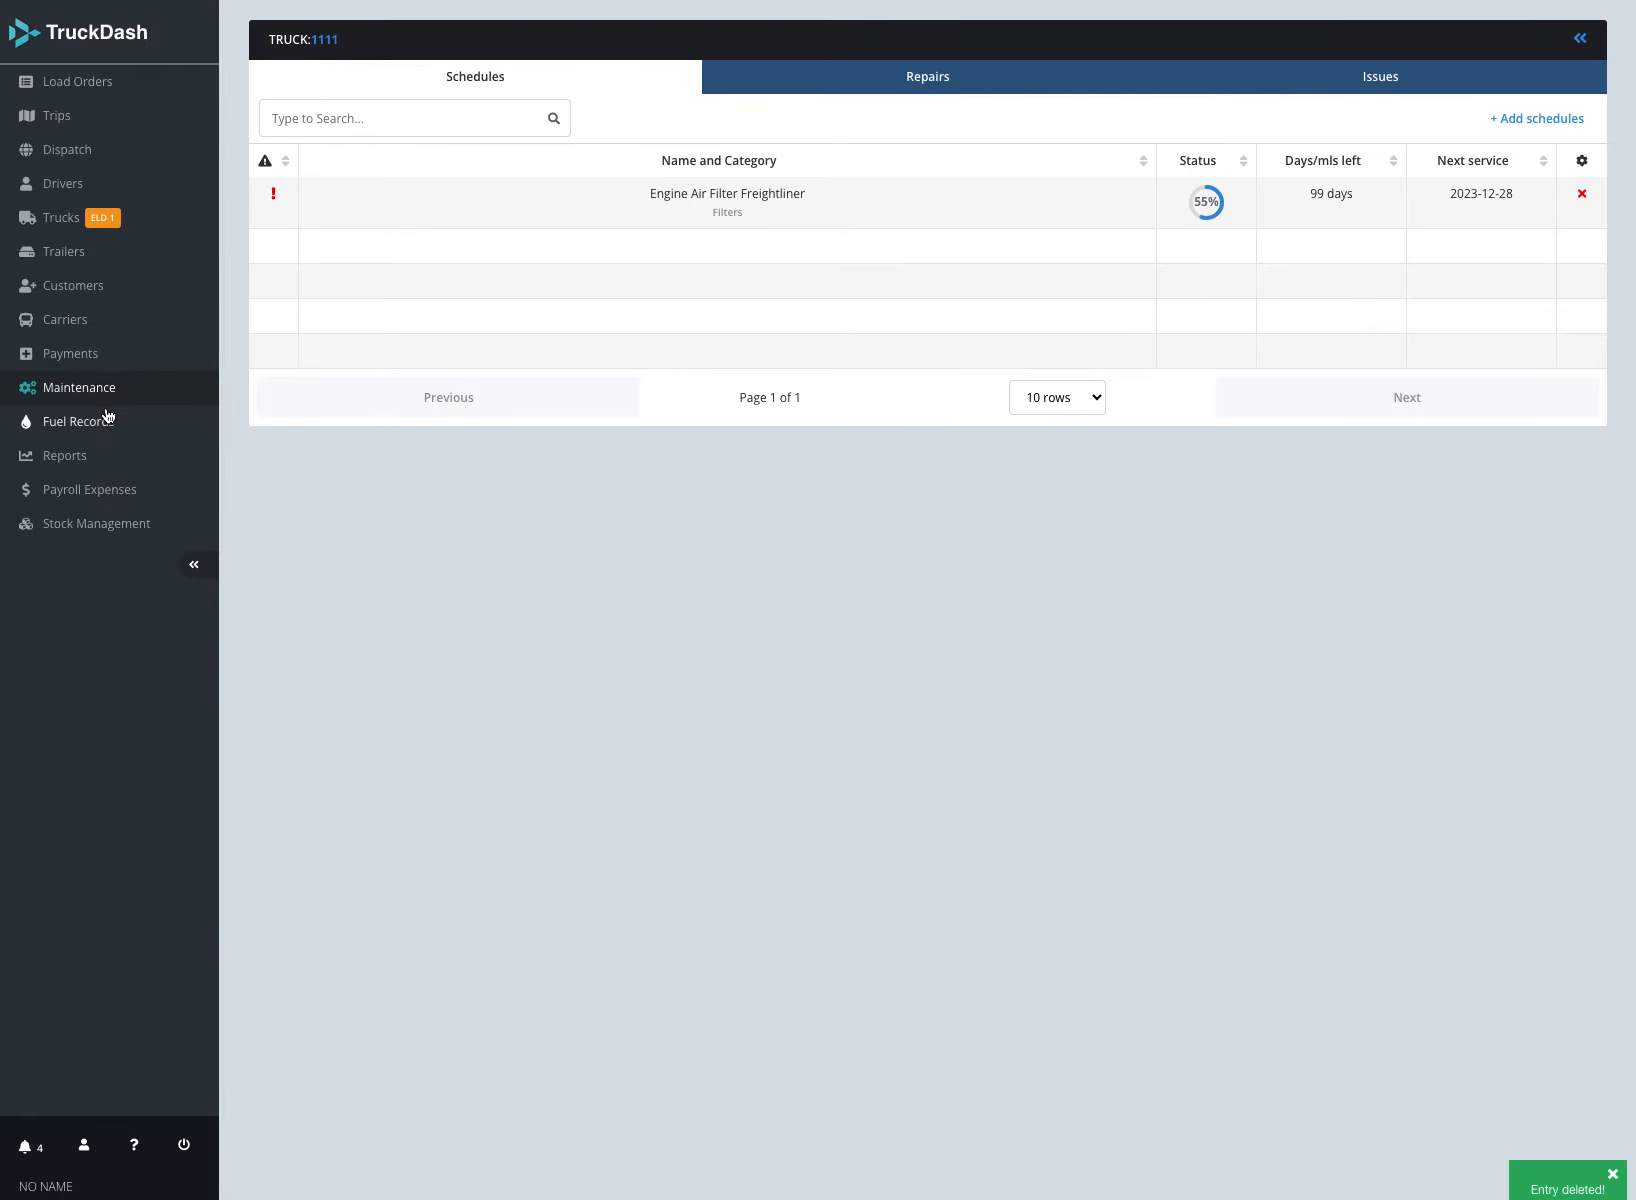
pyautogui.click(86, 398)
pyautogui.click(1188, 230)
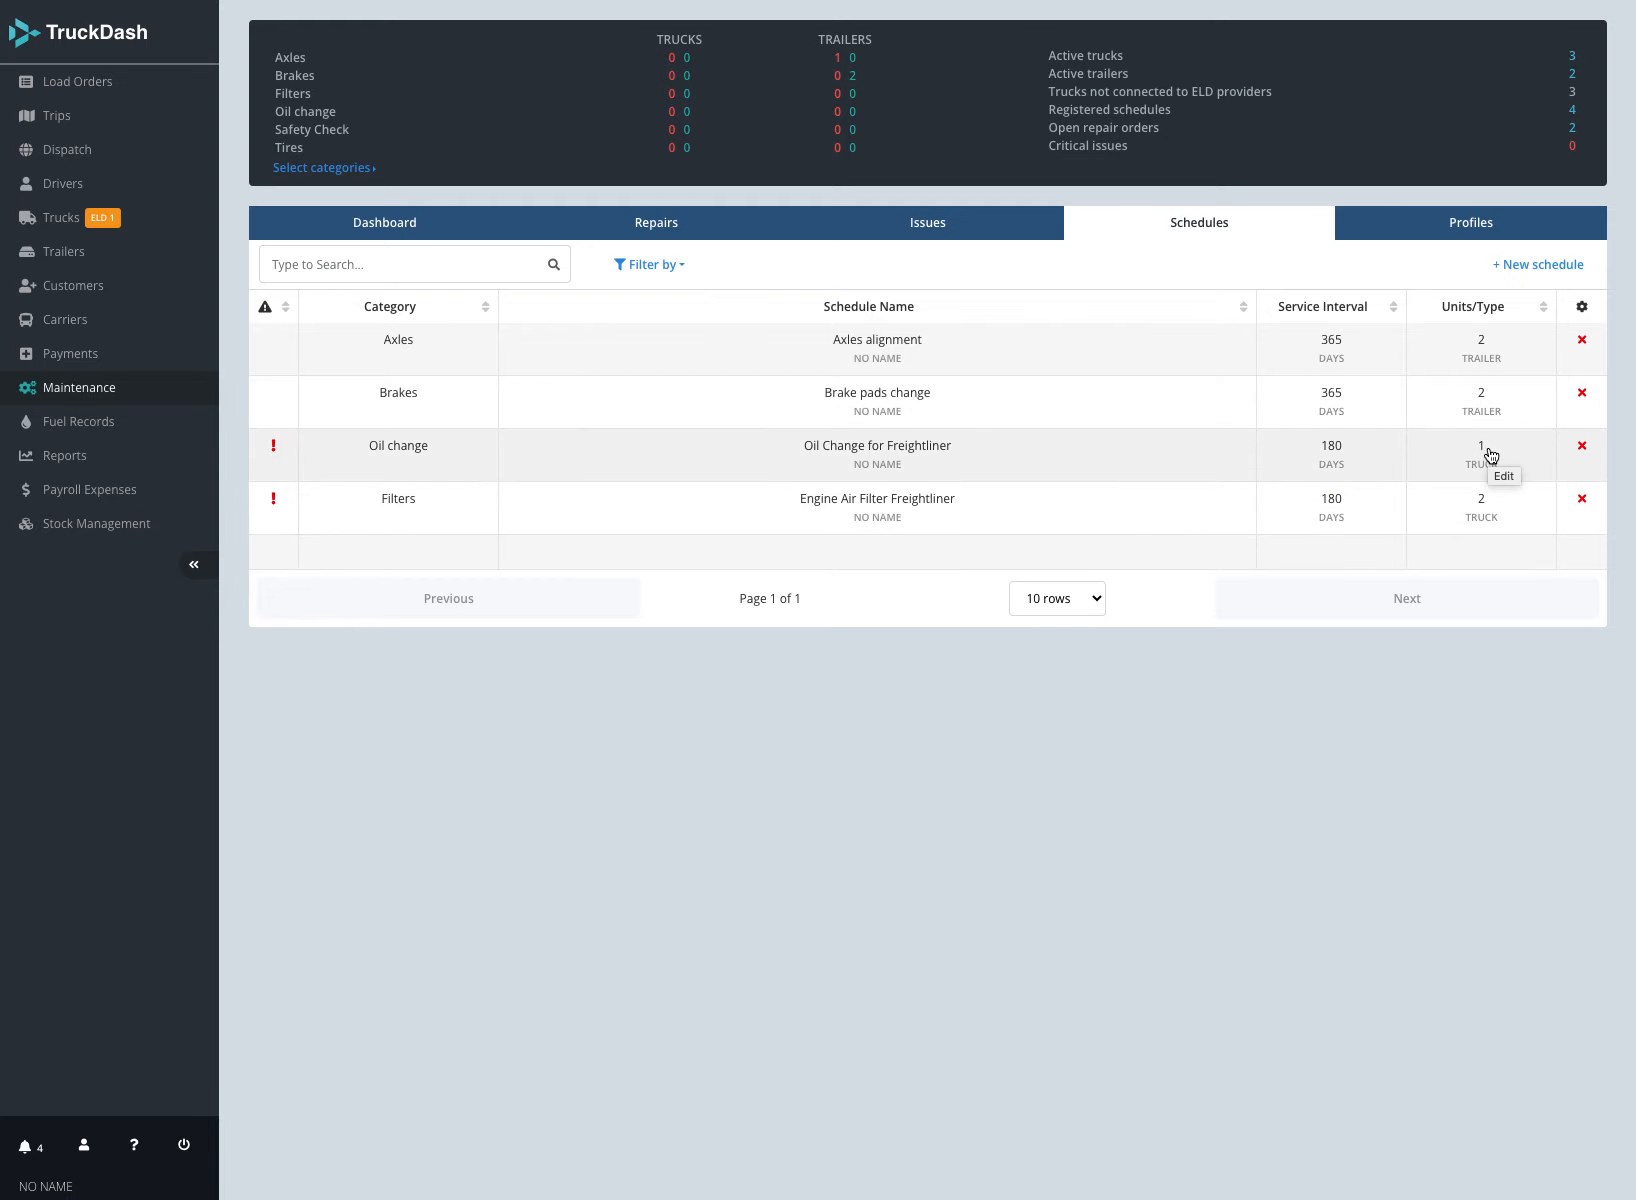
# Open truck 1111's repairs from the maintenance dashboard and review the closed order that includes the coolant leak and oil change.
pyautogui.click(384, 224)
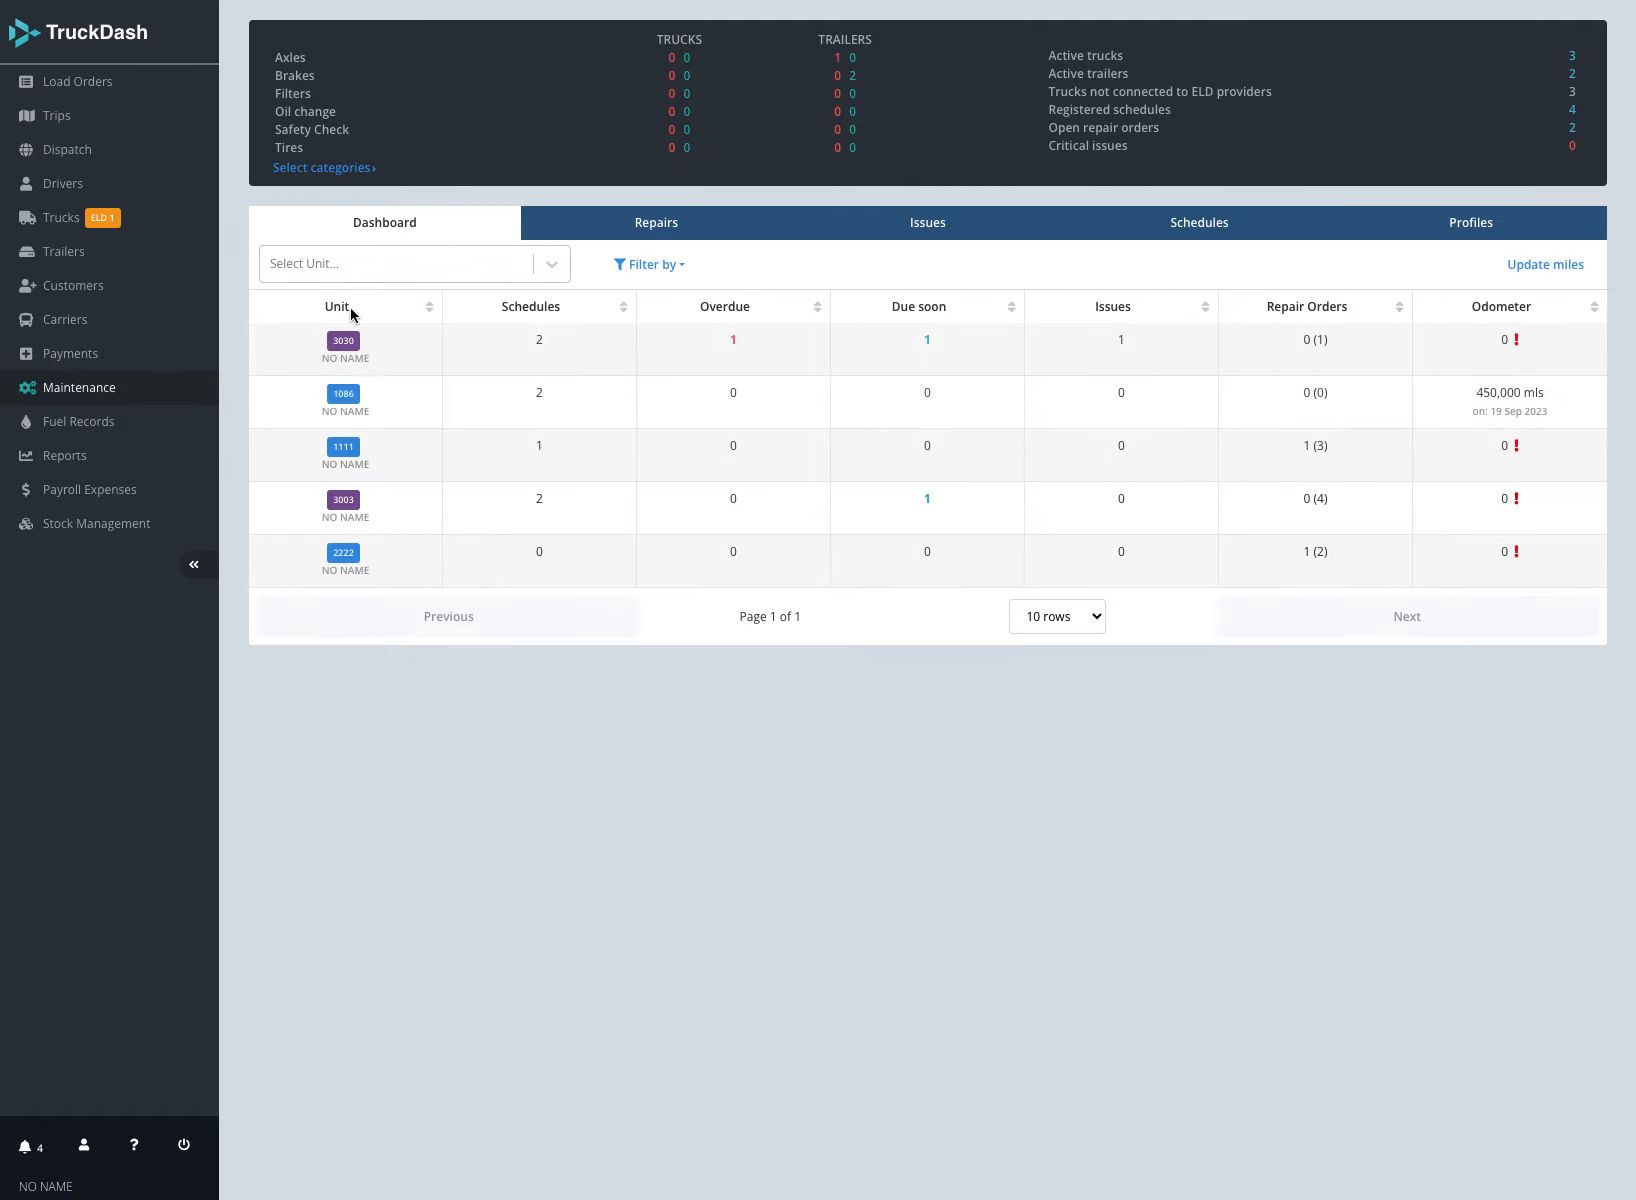
pyautogui.click(342, 447)
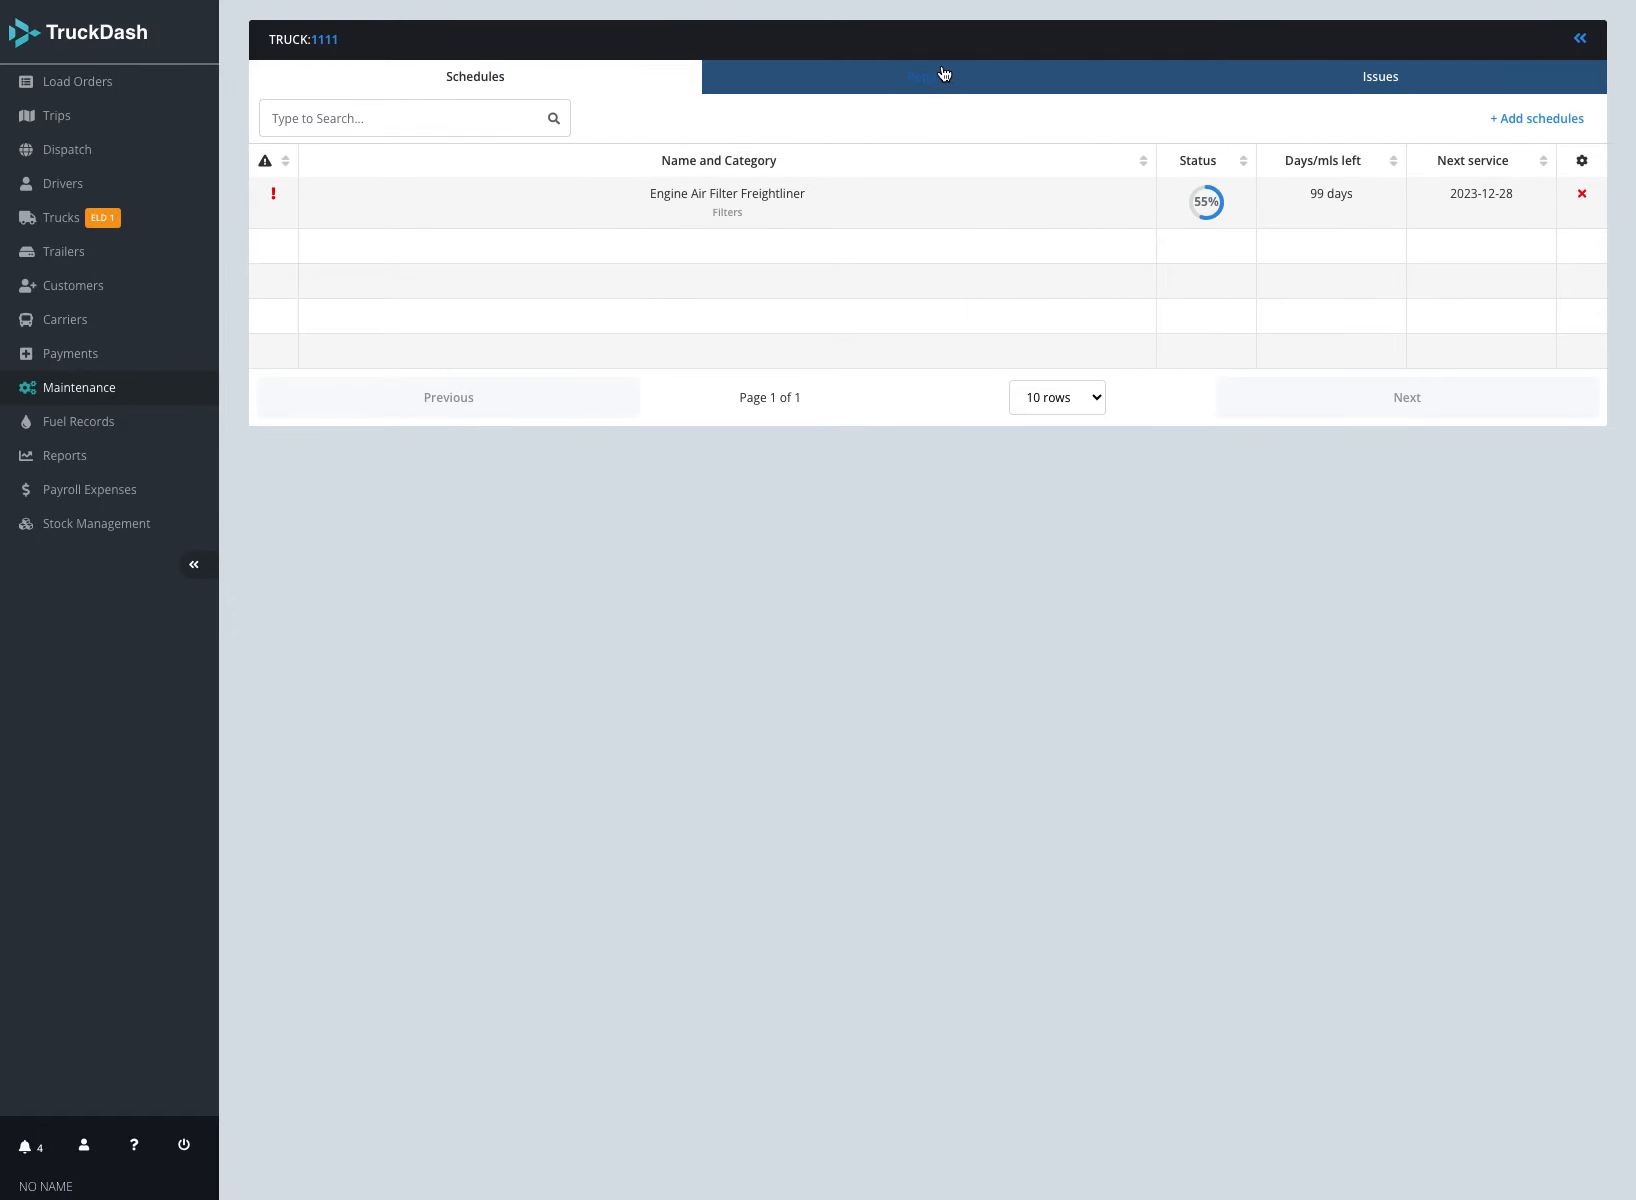
pyautogui.click(914, 80)
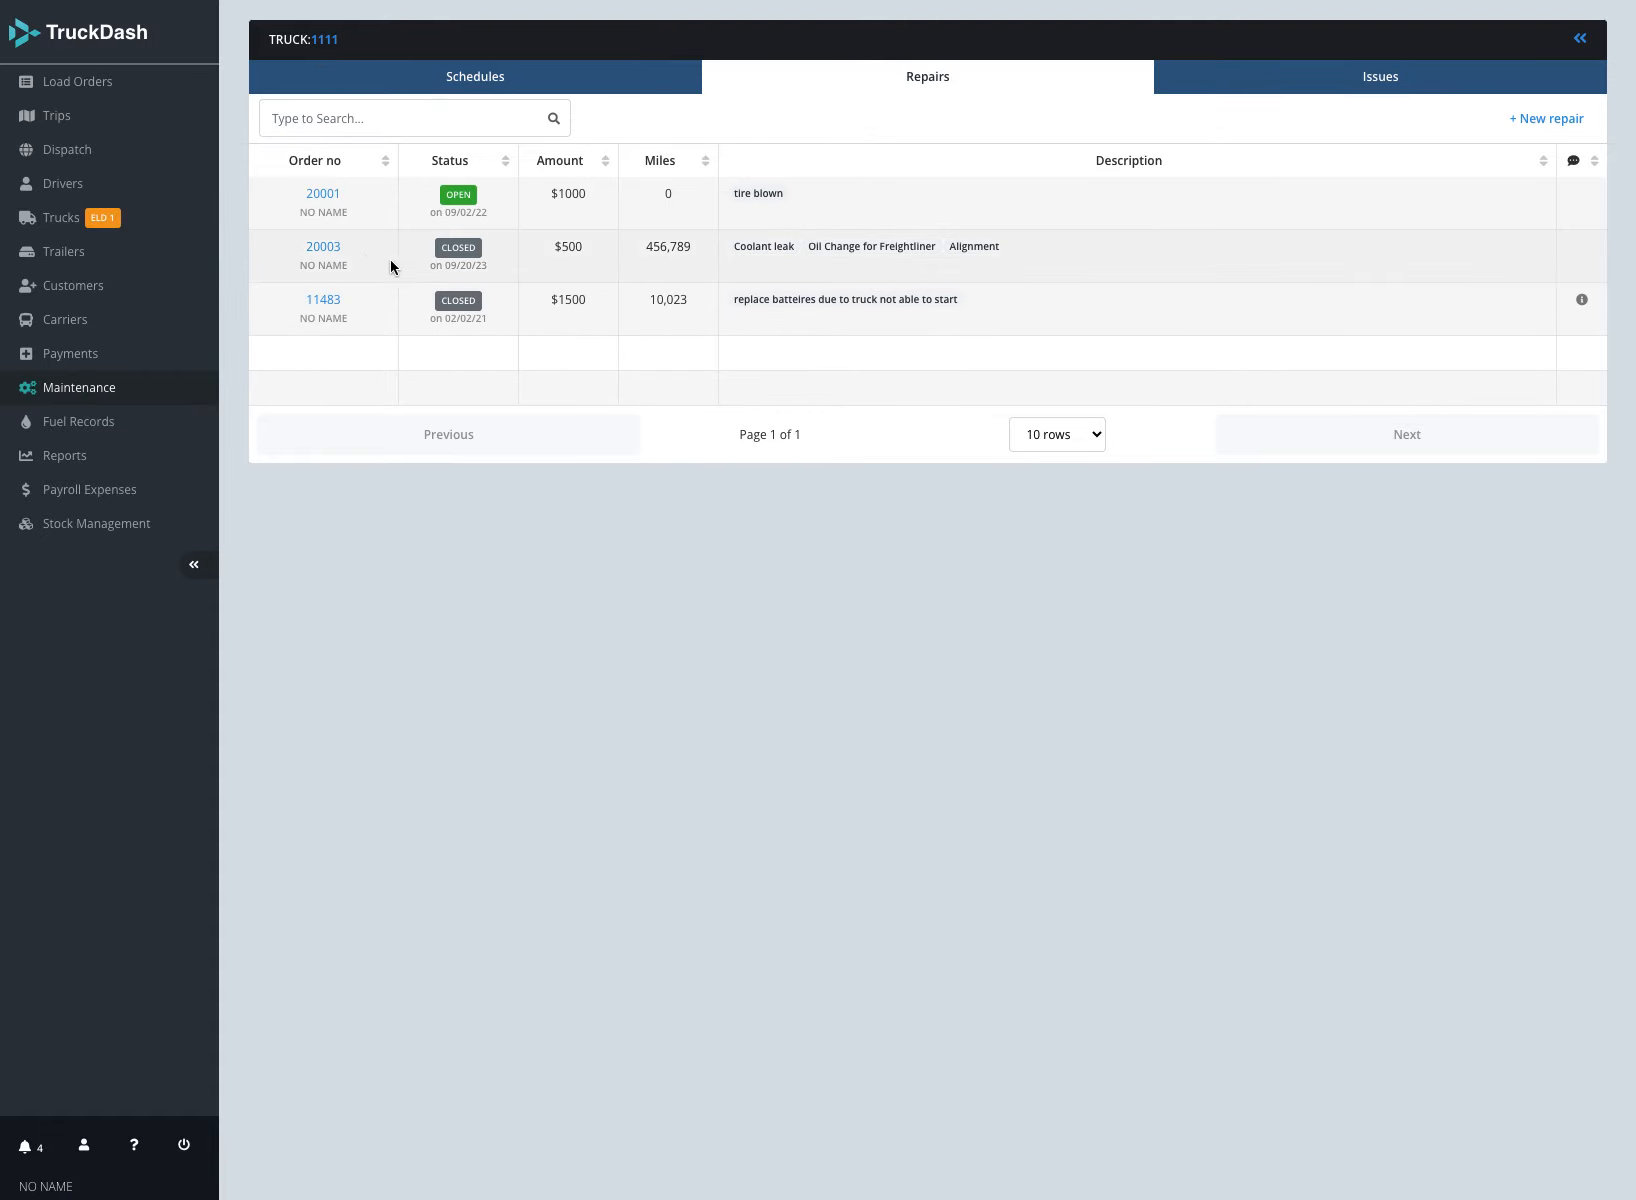
pyautogui.click(323, 248)
pyautogui.scroll(-3, 341, 251)
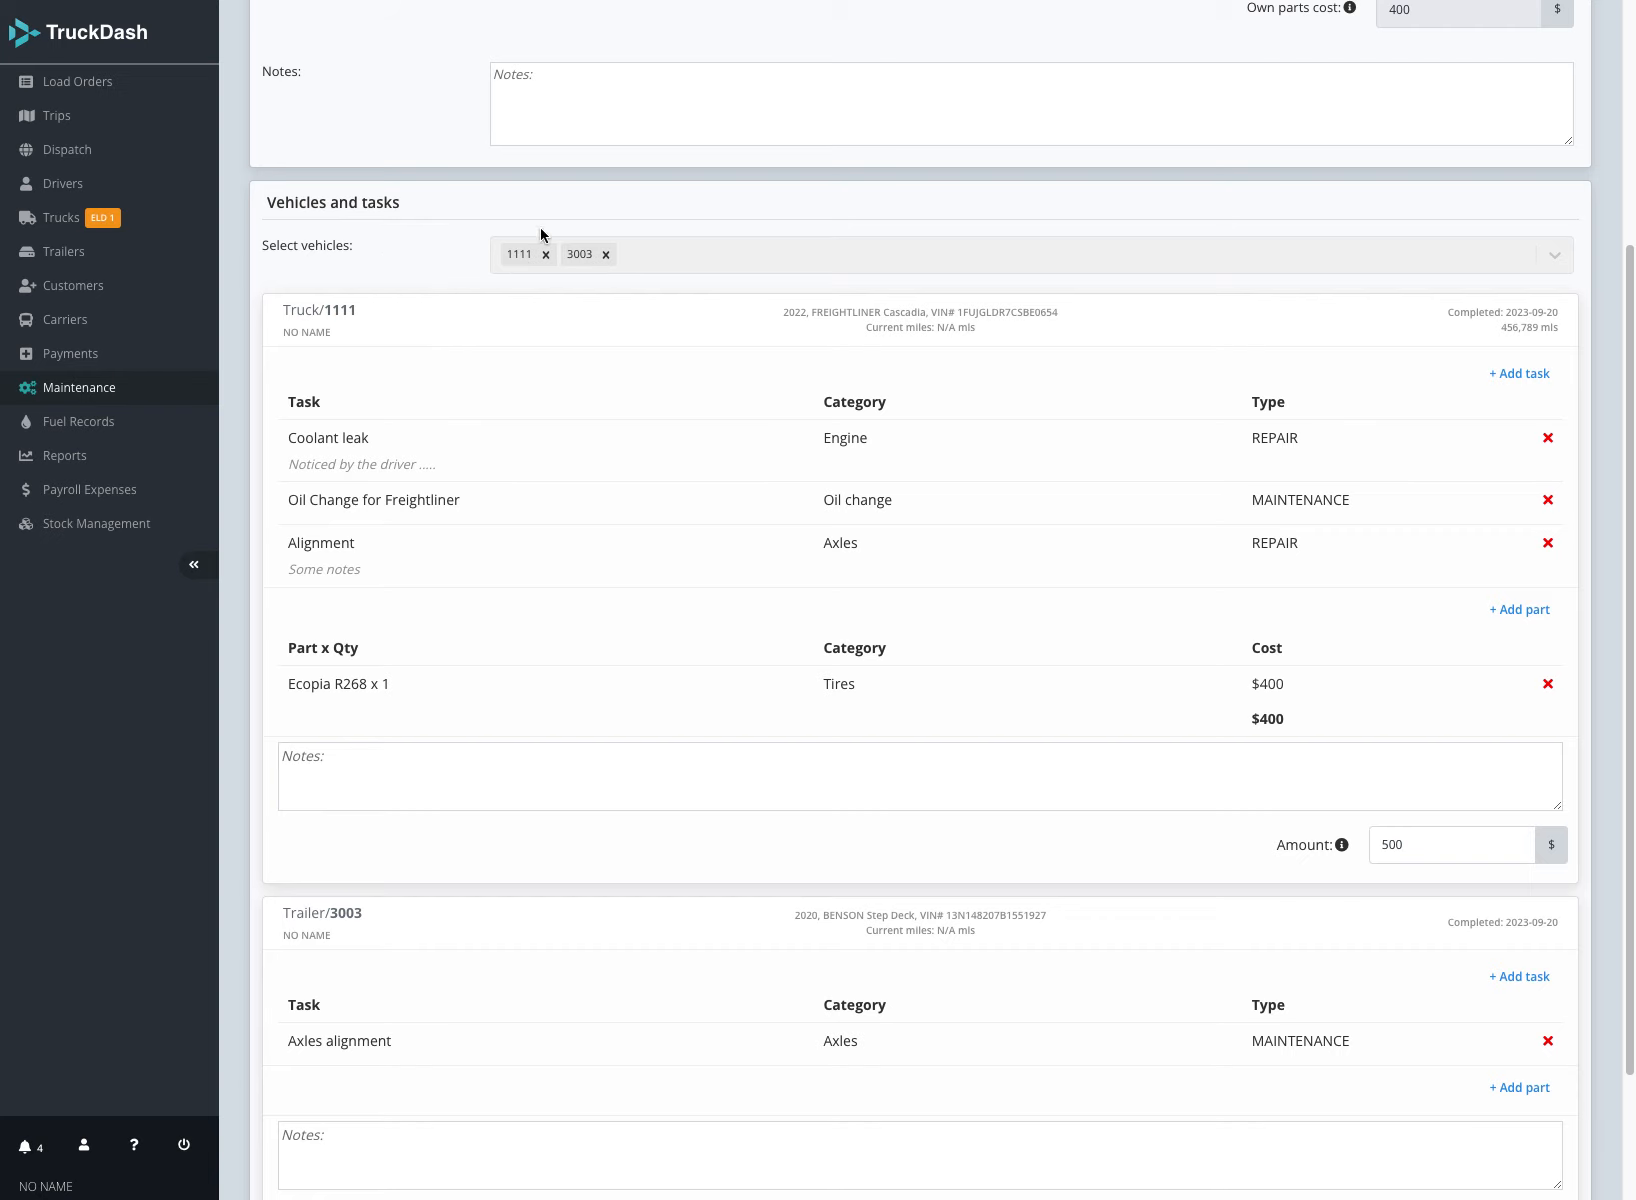
pyautogui.scroll(3, 1529, 113)
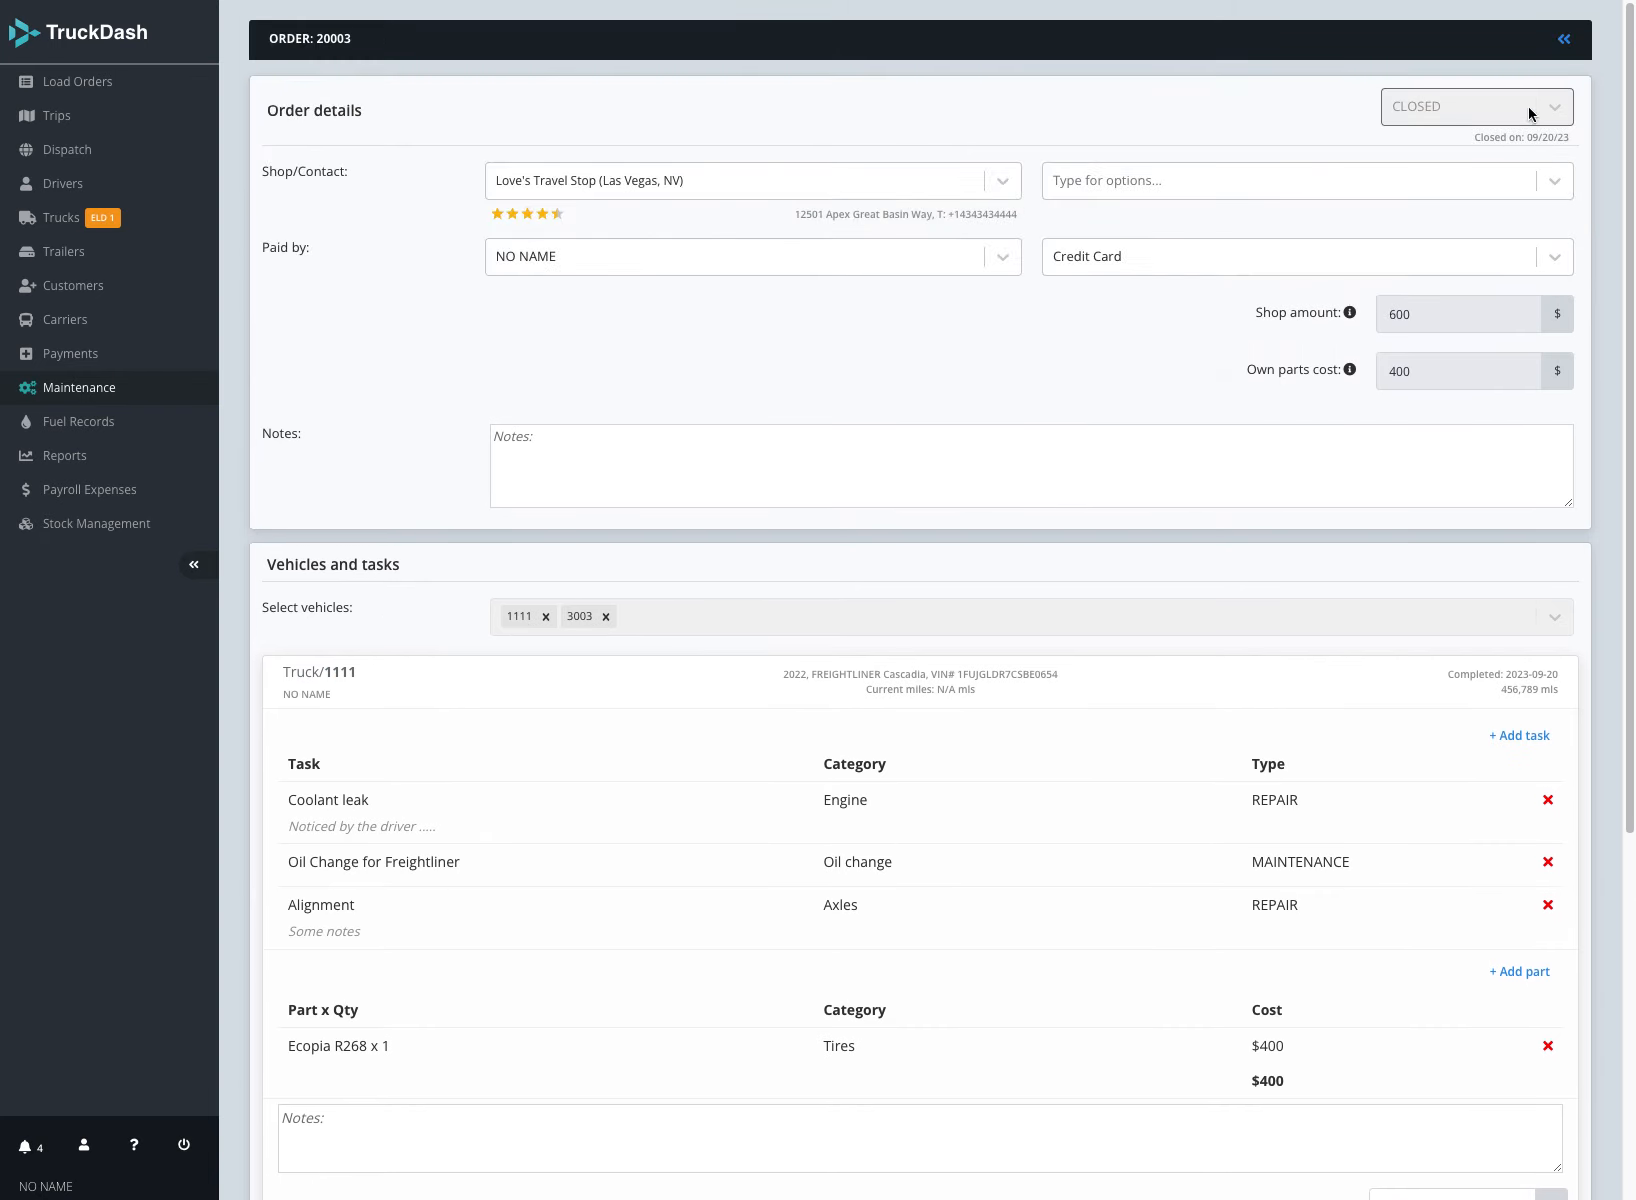
pyautogui.click(1565, 40)
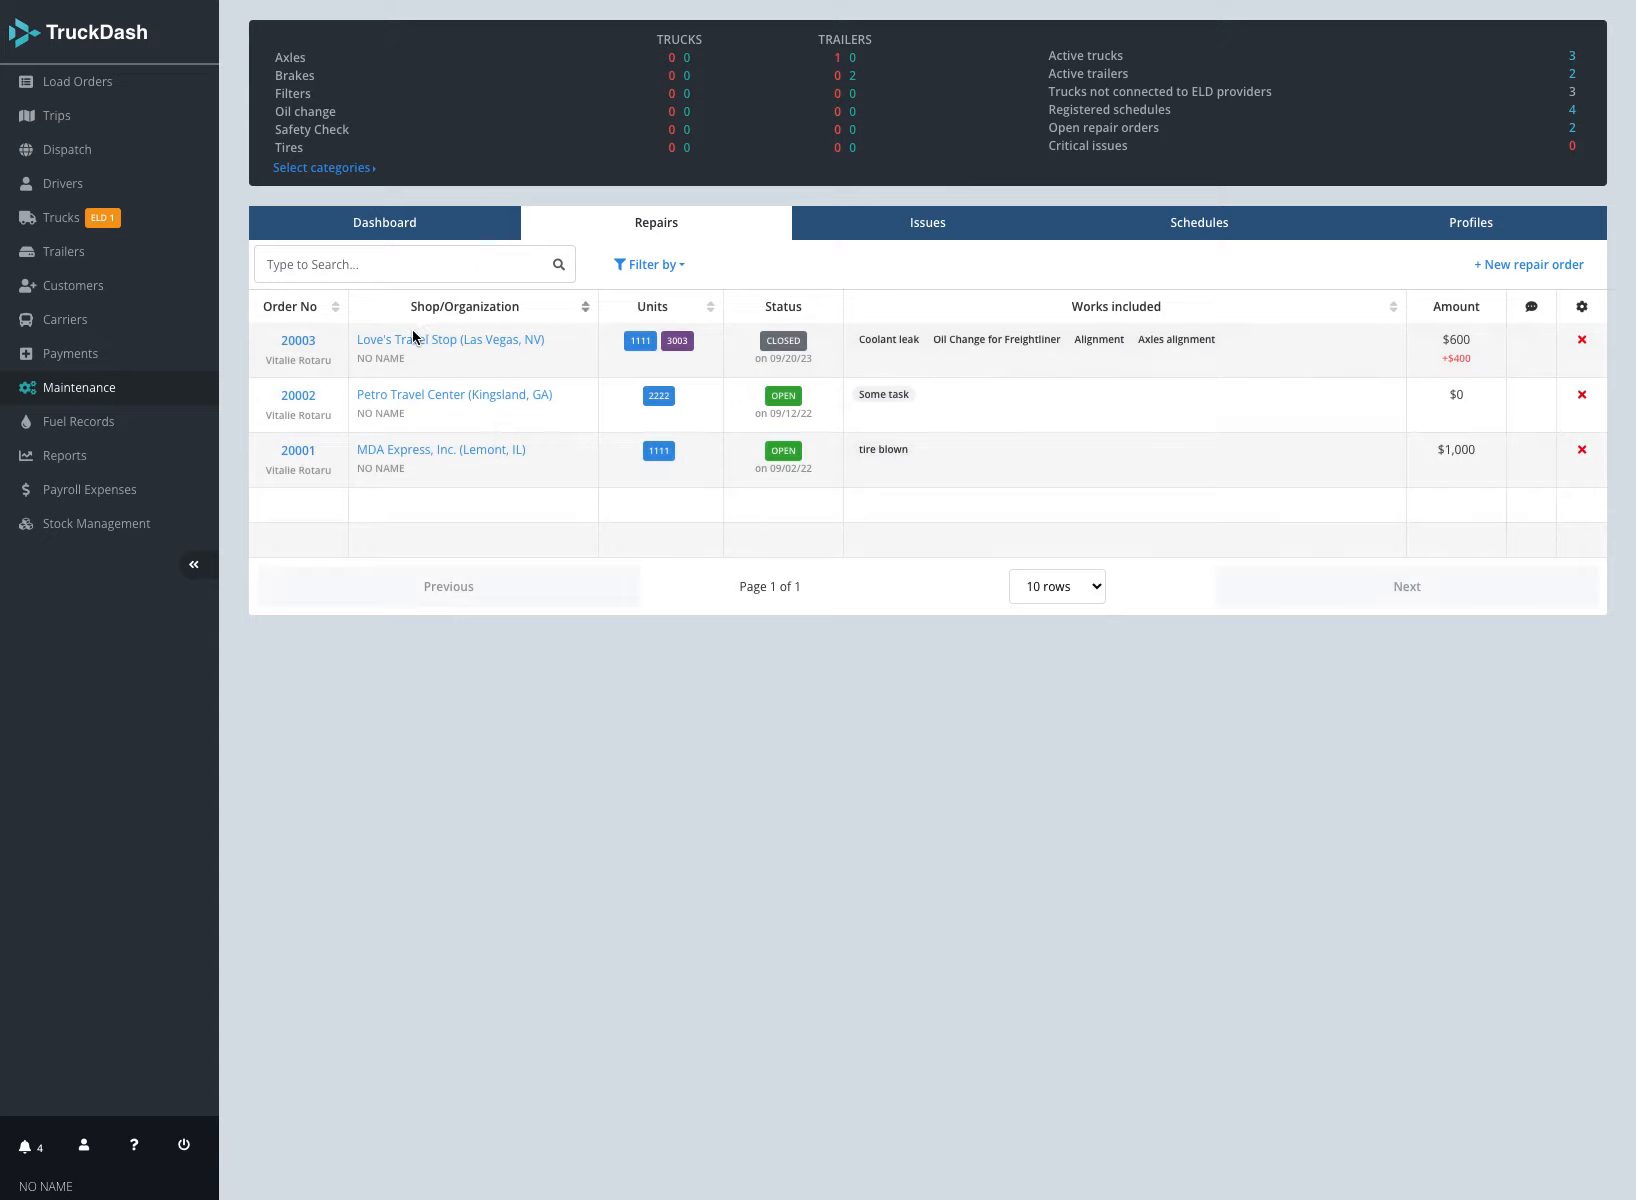
# Return to truck 1111's repairs and examine the description and amount of the closed coolant leak order.
pyautogui.click(352, 237)
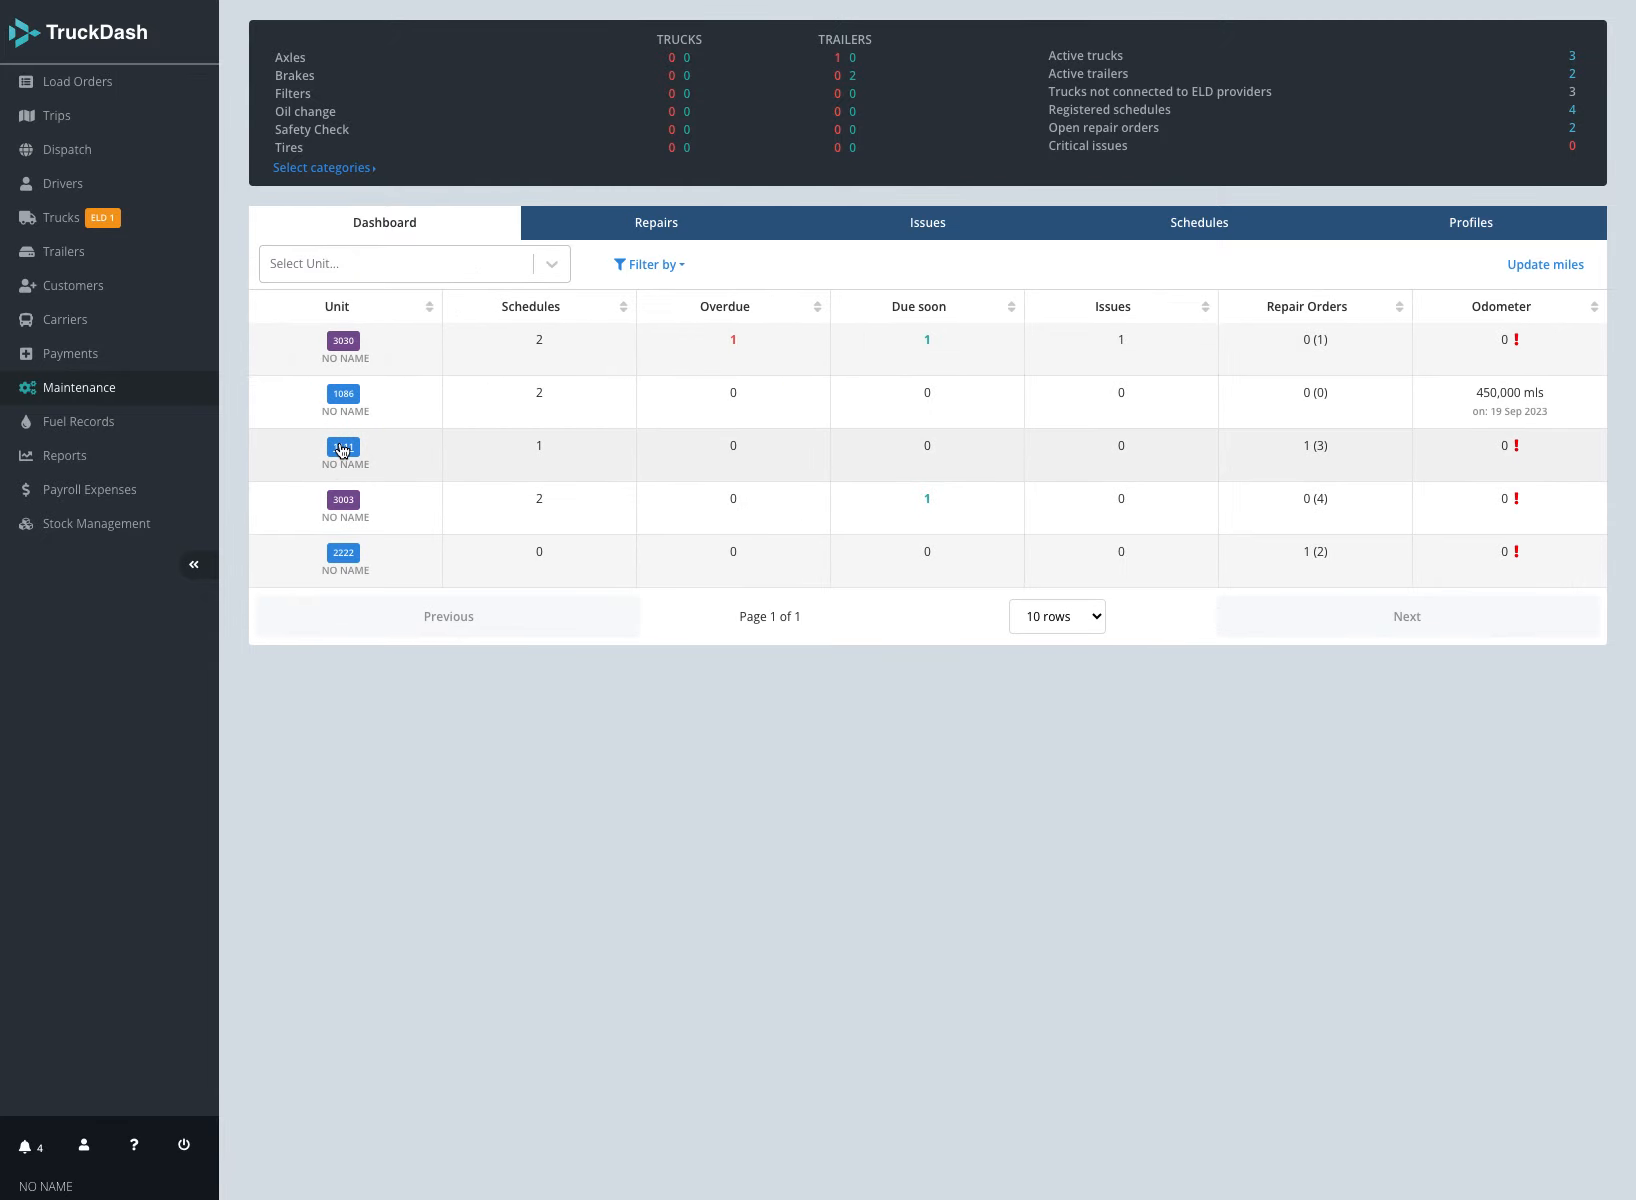
pyautogui.click(341, 450)
pyautogui.click(790, 88)
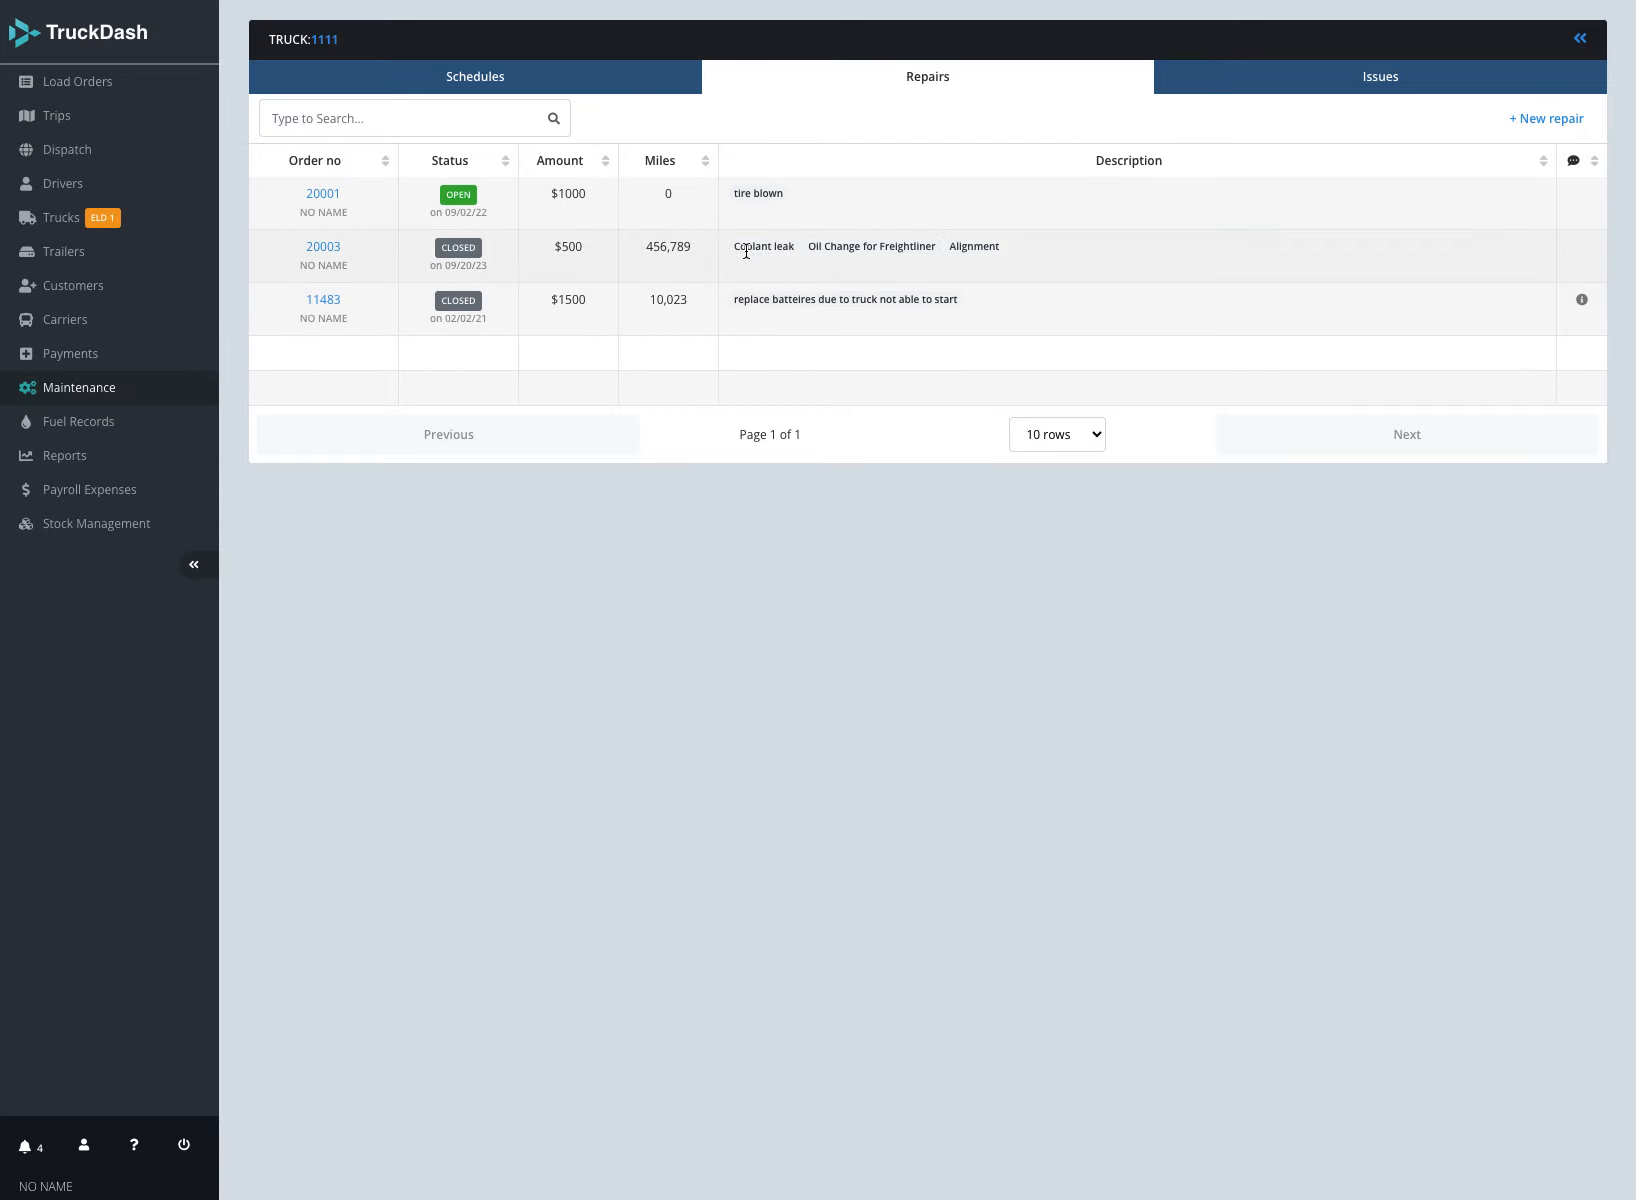
pyautogui.moveTo(735, 245); pyautogui.dragTo(1132, 252)
pyautogui.click(1057, 250)
pyautogui.moveTo(558, 248); pyautogui.dragTo(591, 256)
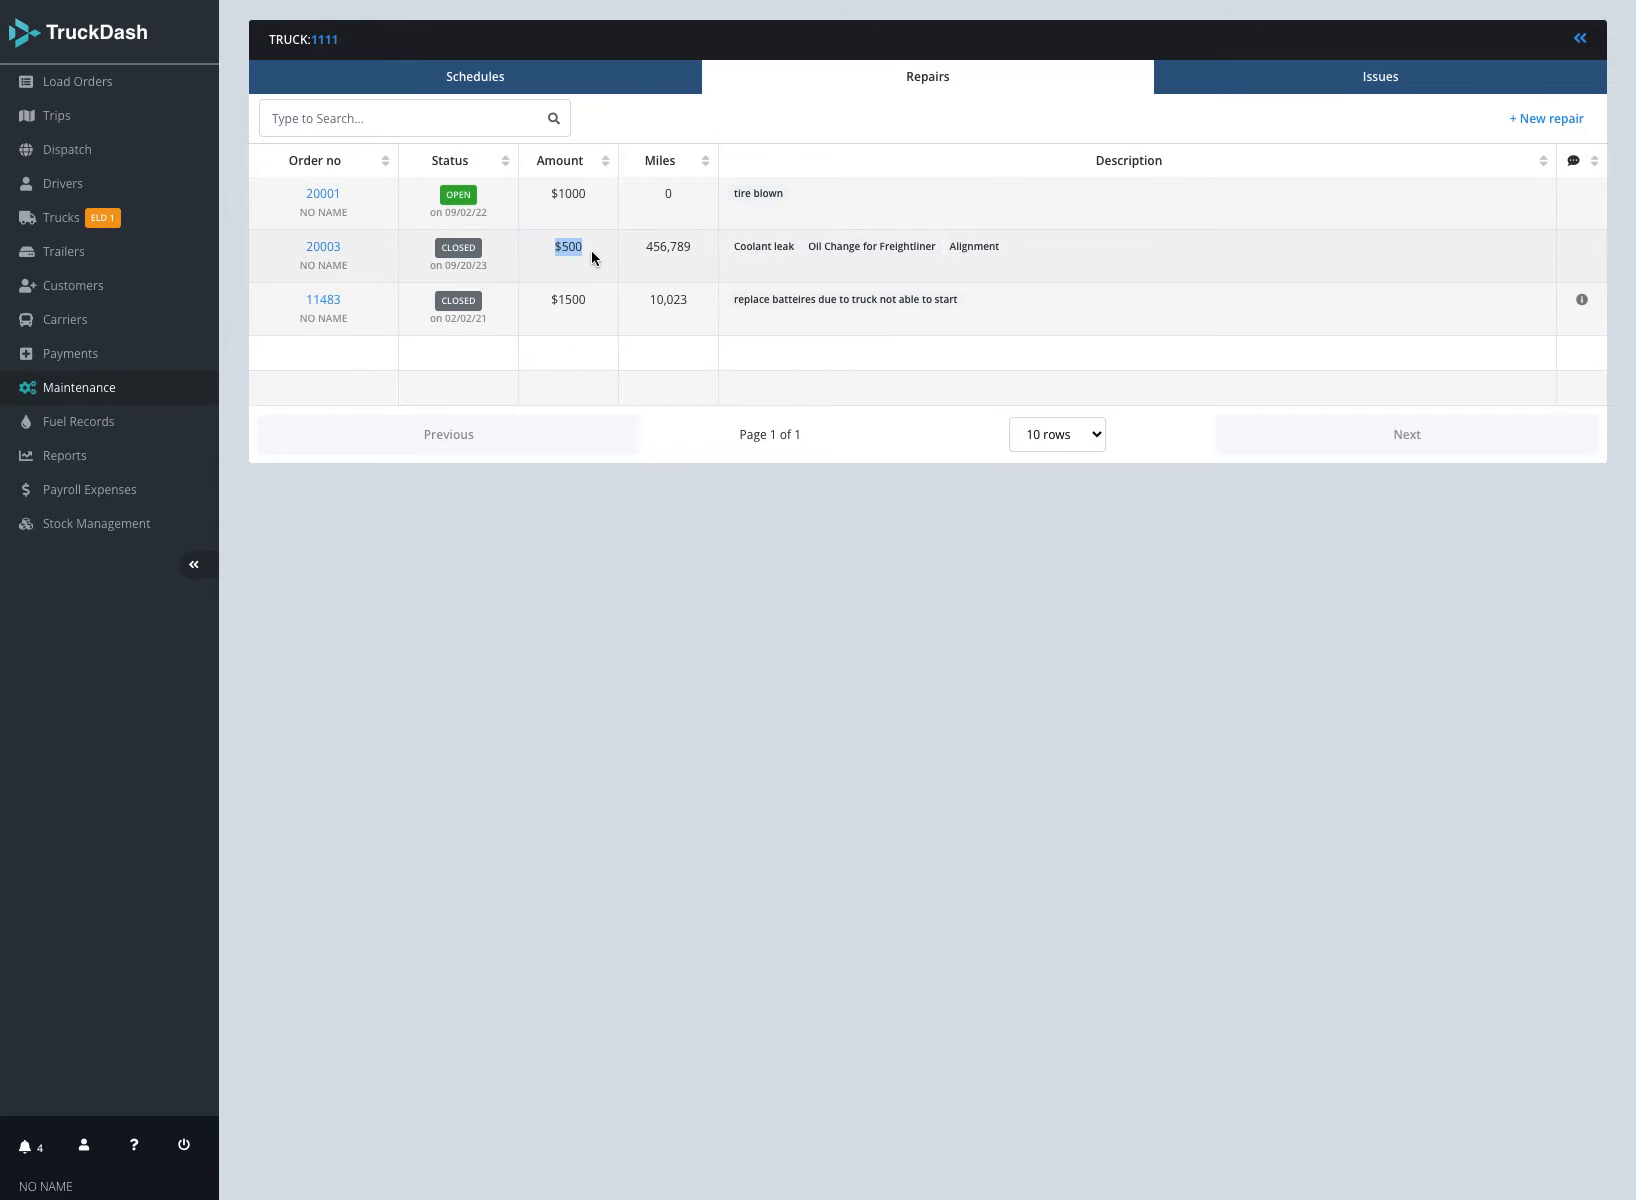
# Open the closed coolant leak order and examine the separate amounts for truck 1111 and trailer 3003.
pyautogui.click(334, 252)
pyautogui.scroll(-1, 1308, 433)
pyautogui.scroll(-5, 1308, 433)
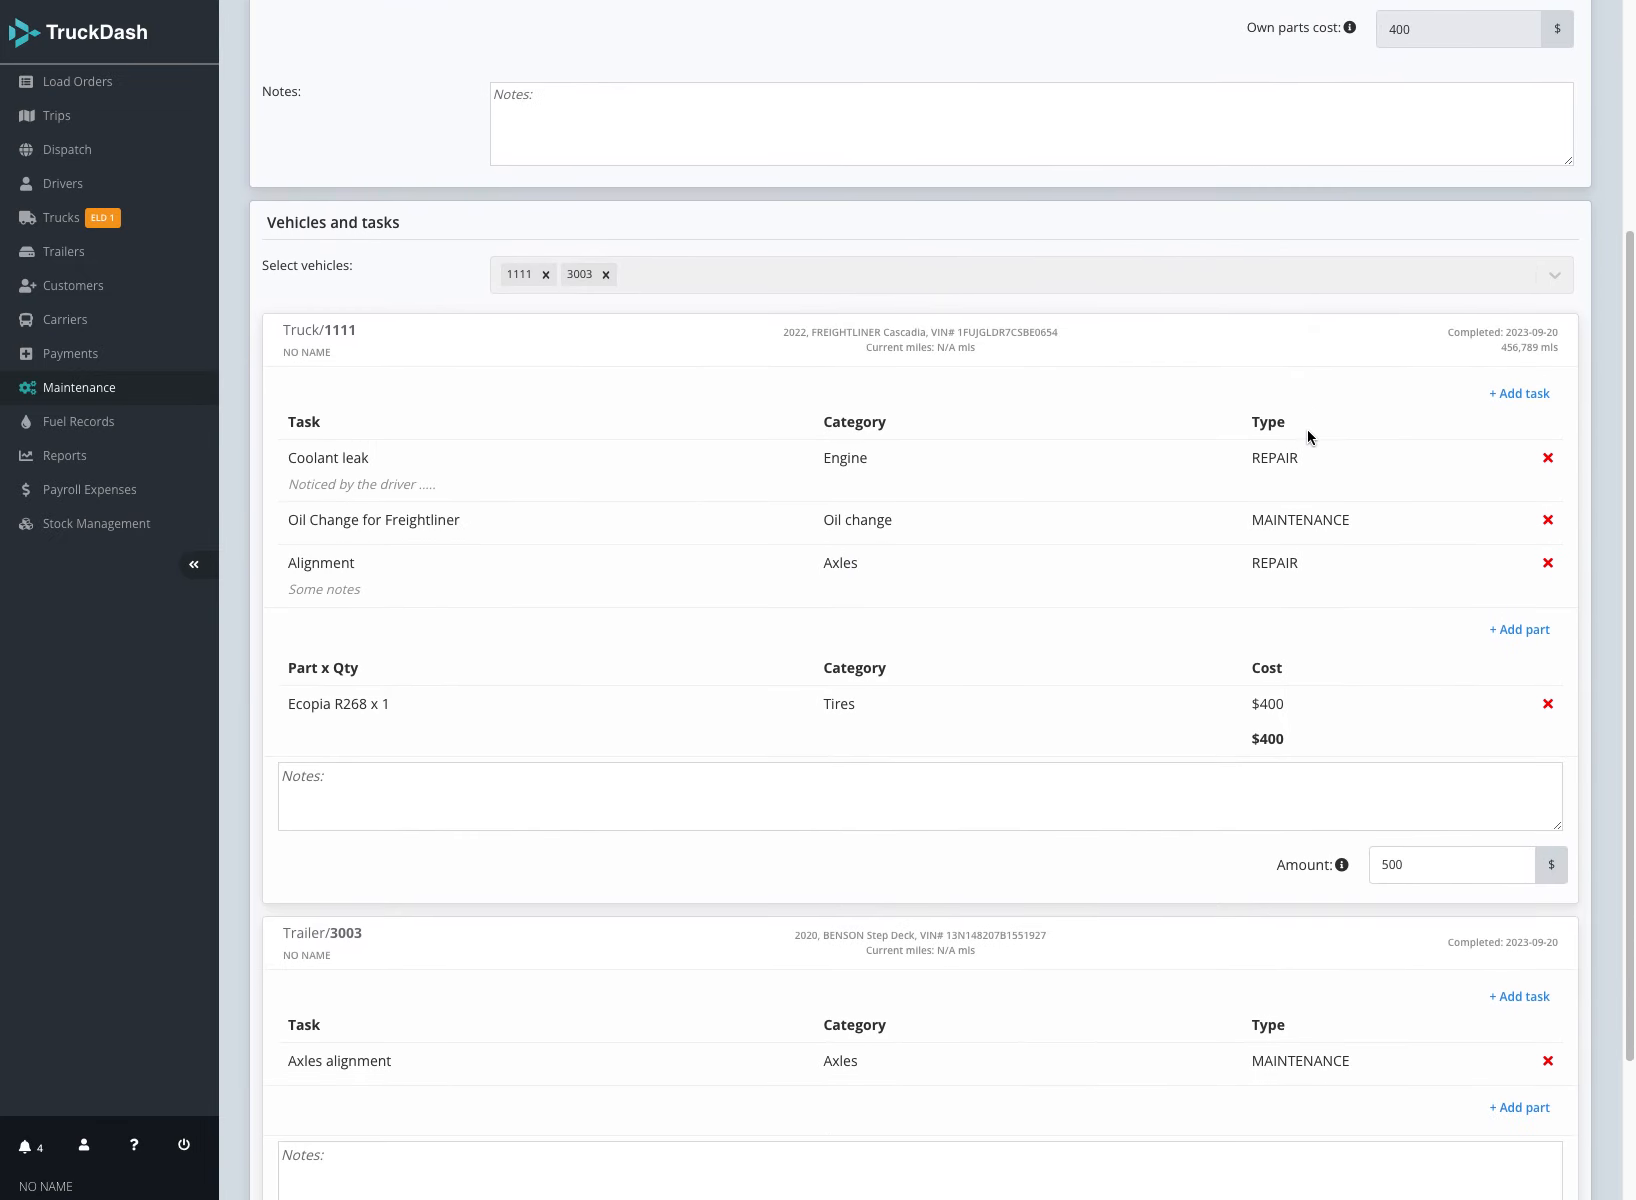
pyautogui.moveTo(1434, 671); pyautogui.dragTo(1368, 664)
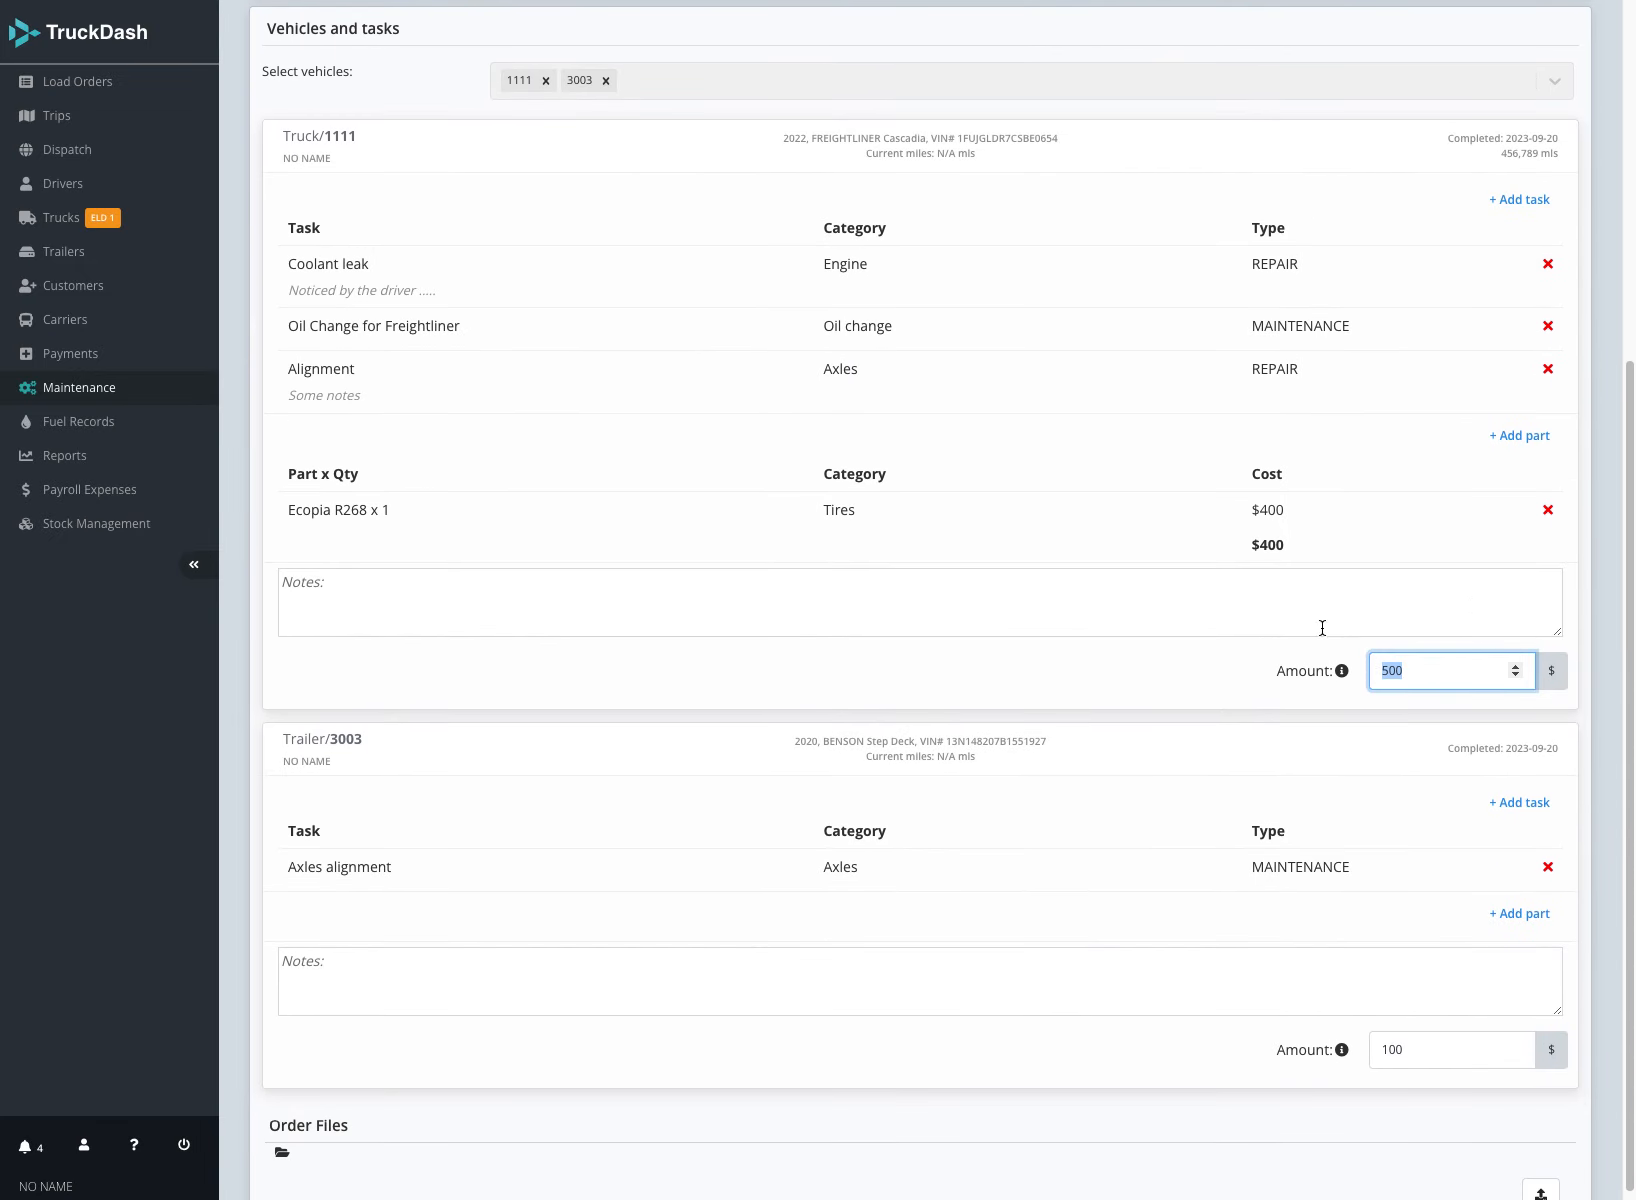
pyautogui.scroll(-1, 978, 512)
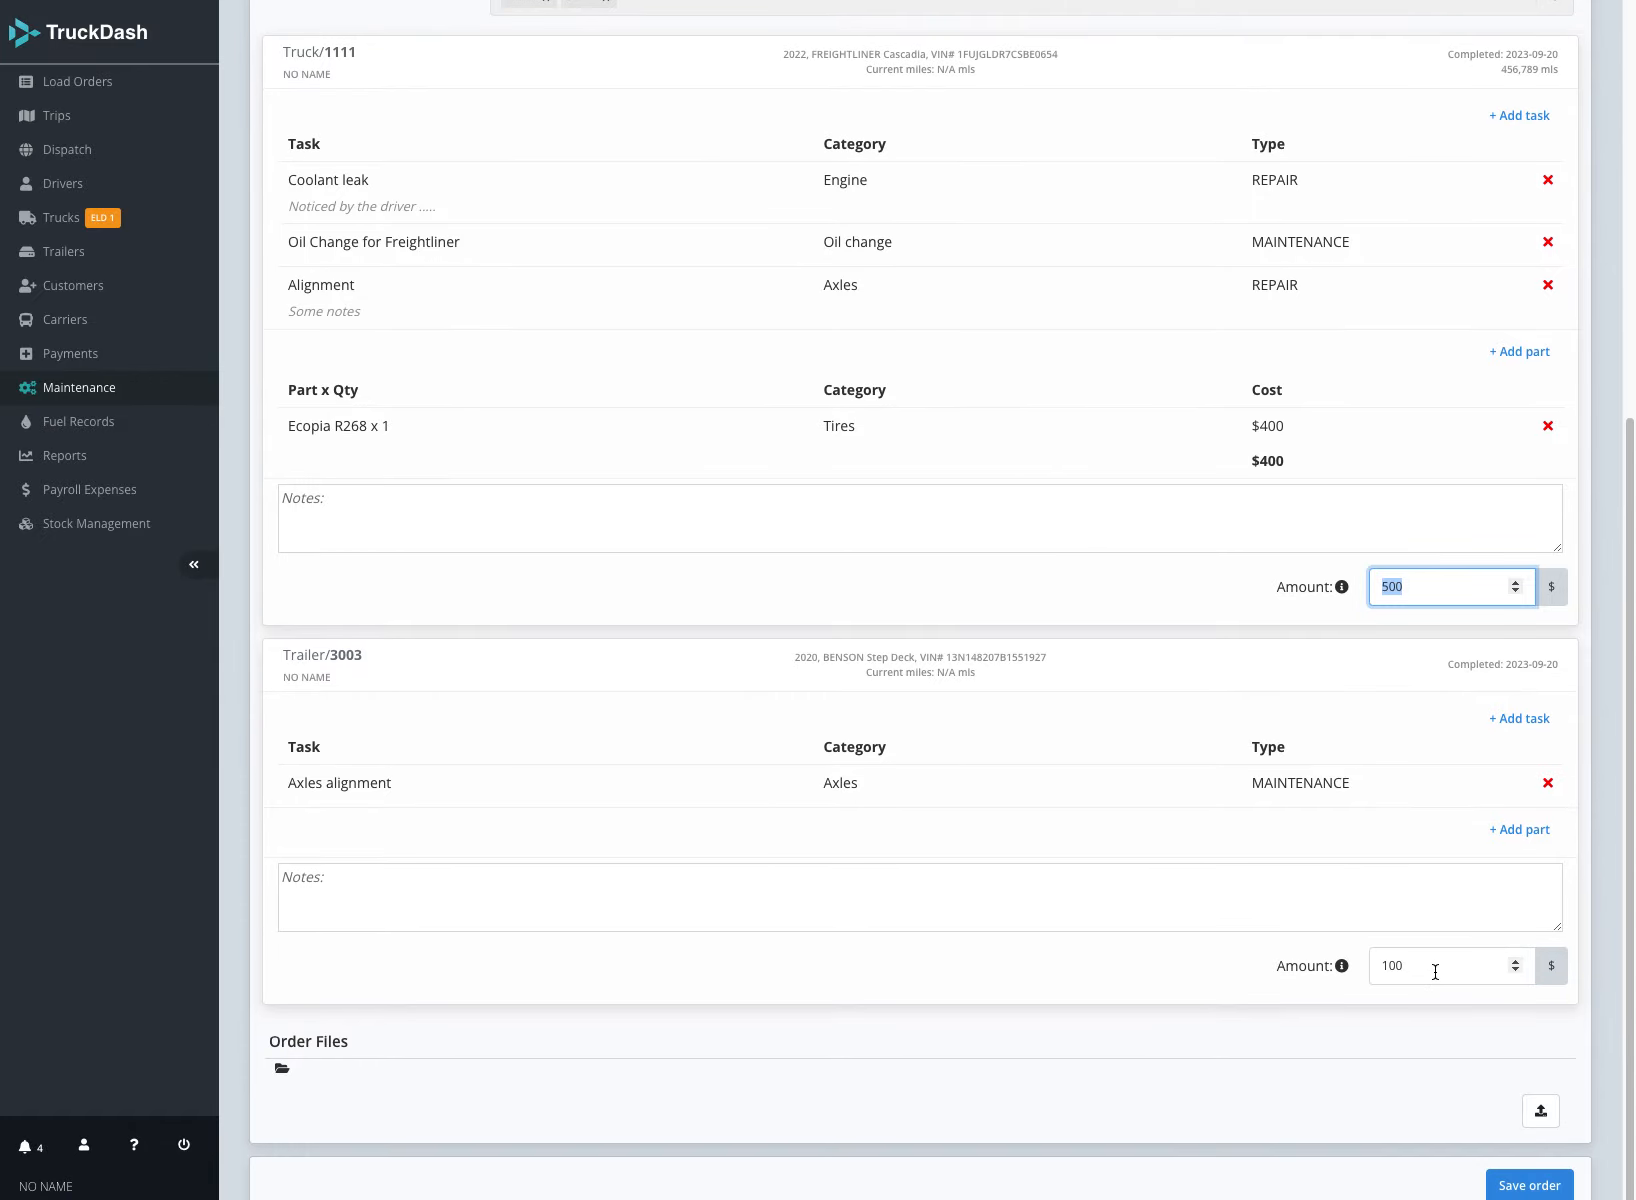
pyautogui.moveTo(1435, 967); pyautogui.dragTo(1340, 967)
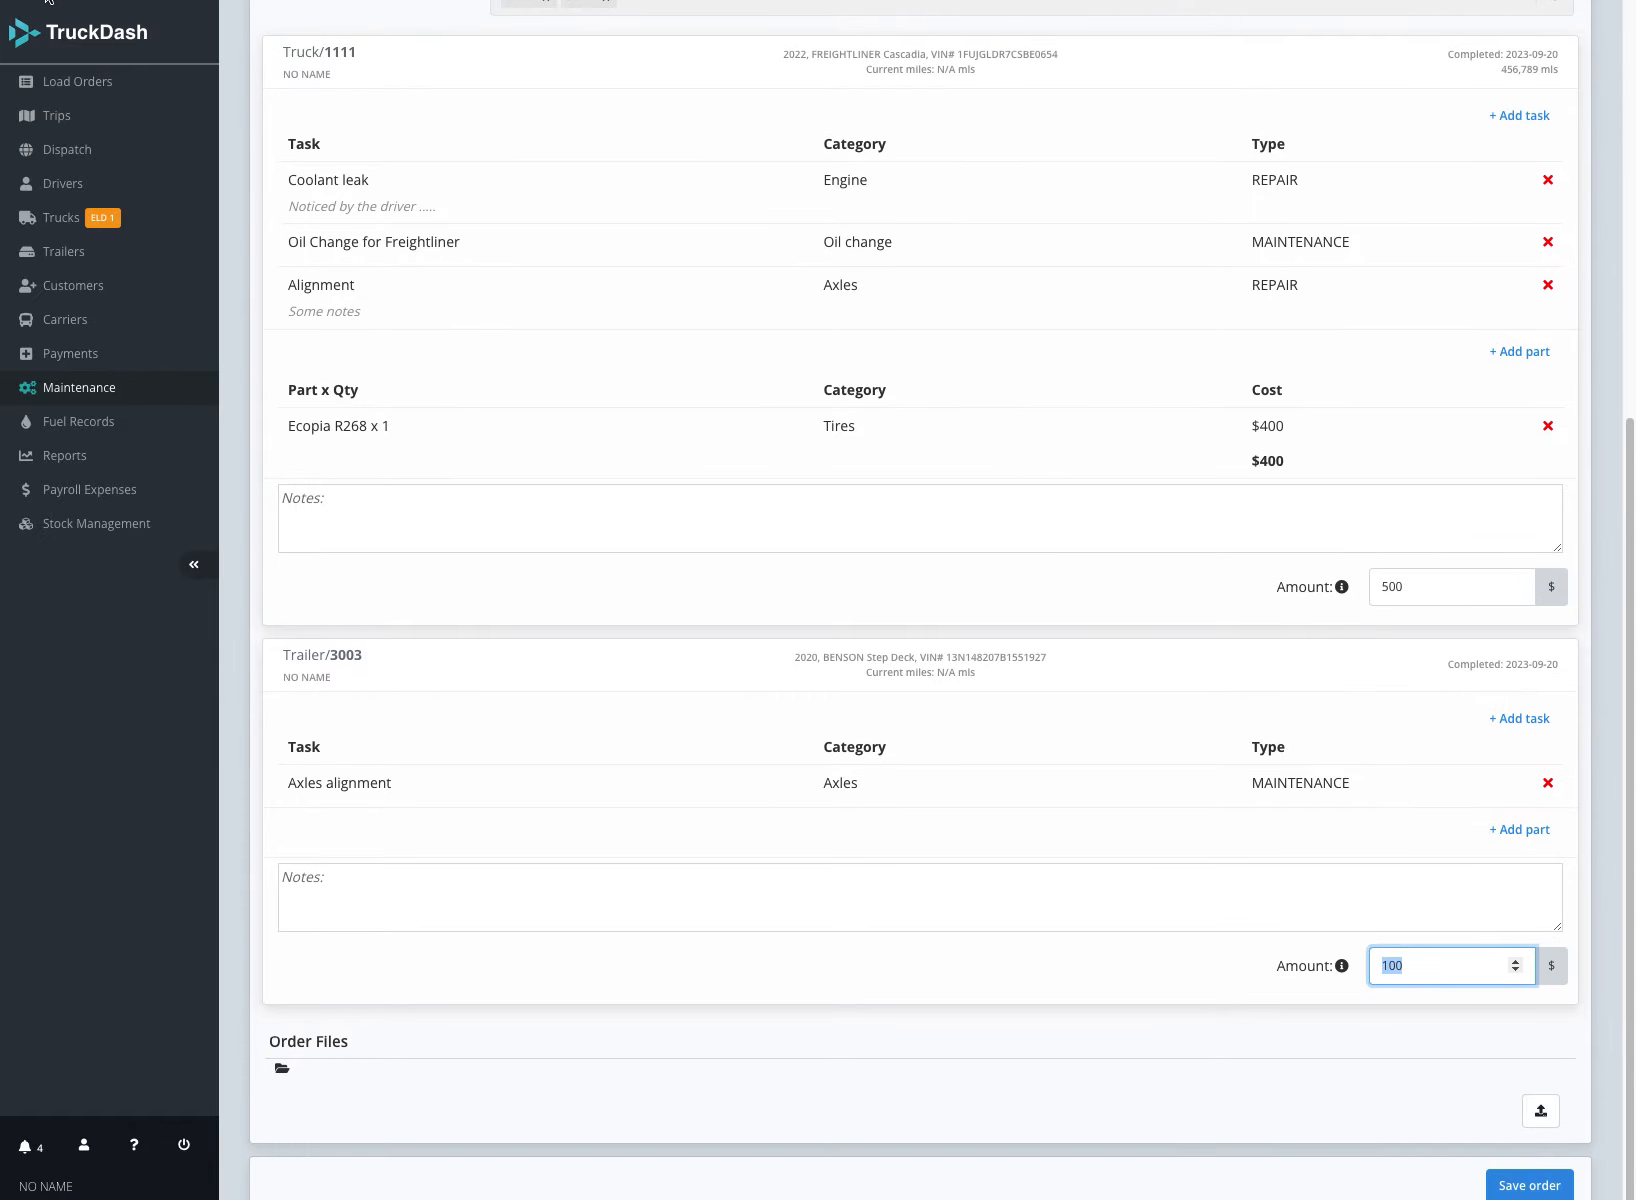
pyautogui.press('Return')
# View the blank new repair order form from truck 1111's repairs and leave it without saving.
pyautogui.click(851, 78)
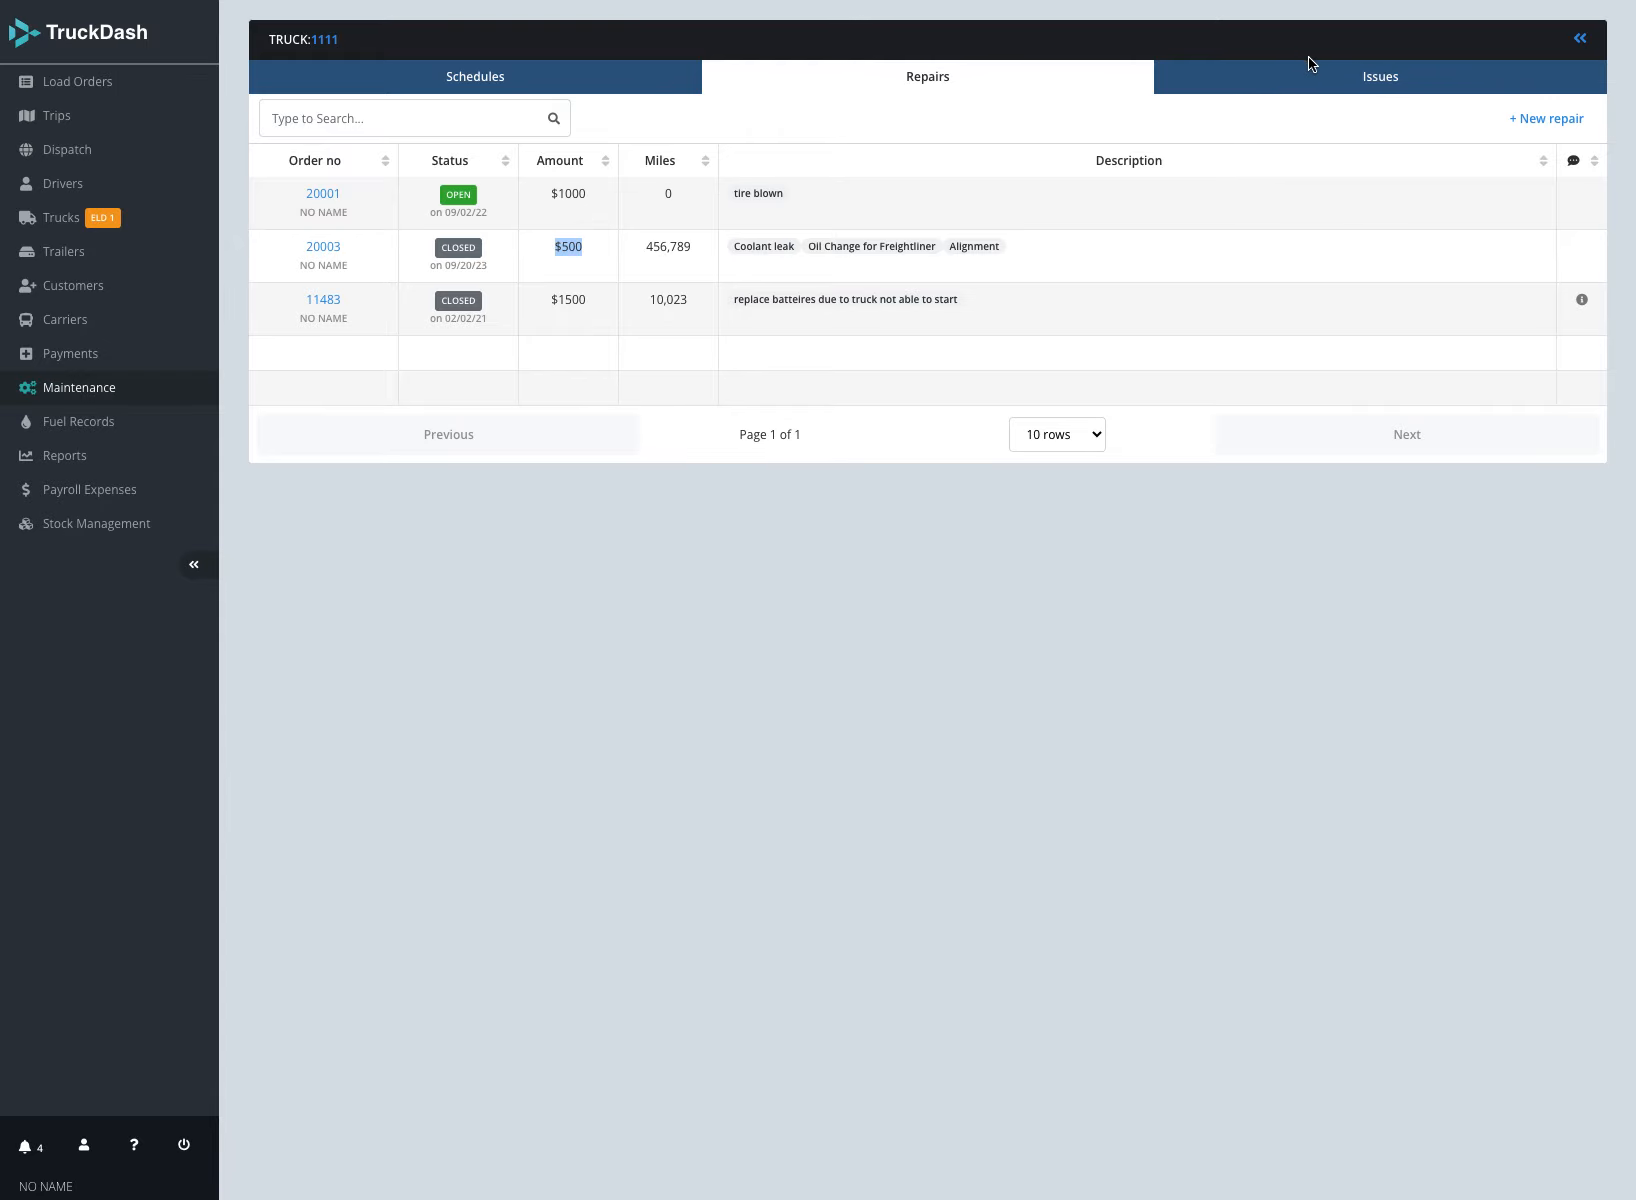
pyautogui.click(1547, 119)
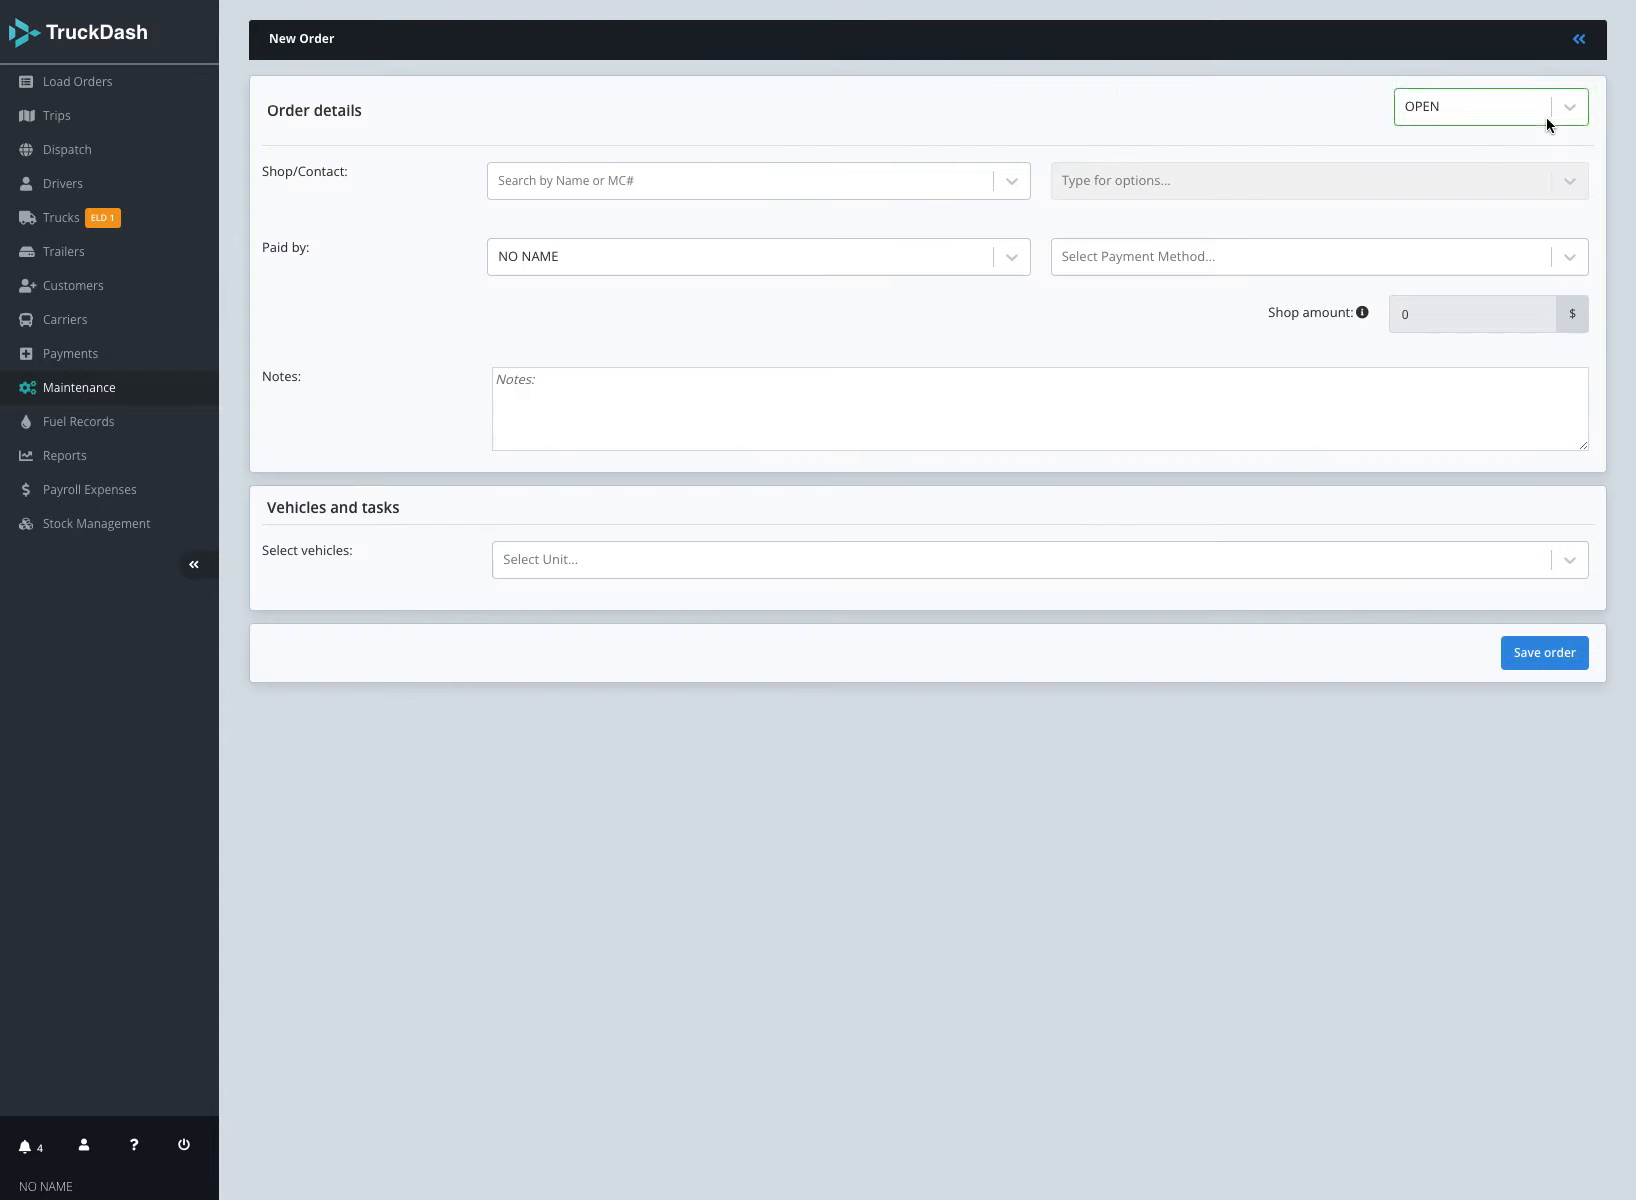
pyautogui.click(1580, 40)
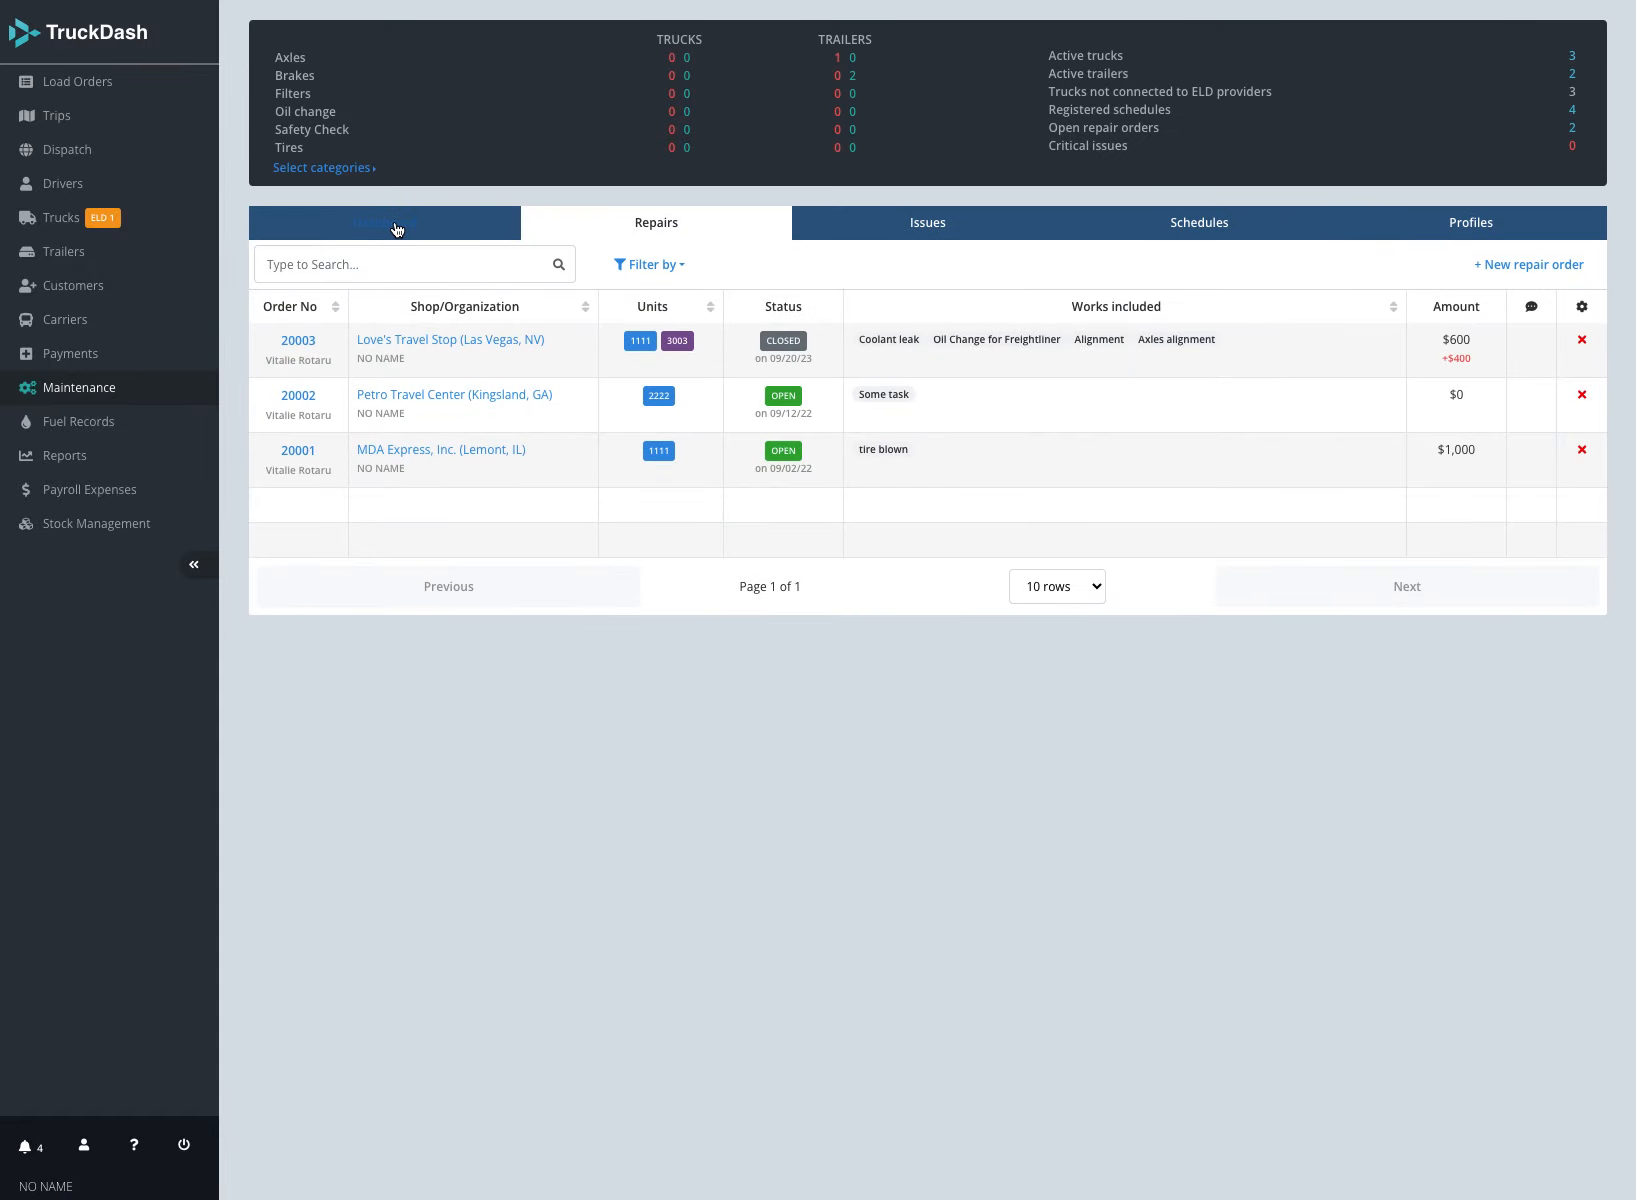
# Report a critical issue for truck 1111 named "Alignment needed" in the Axles category and save it.
pyautogui.click(396, 229)
pyautogui.click(350, 447)
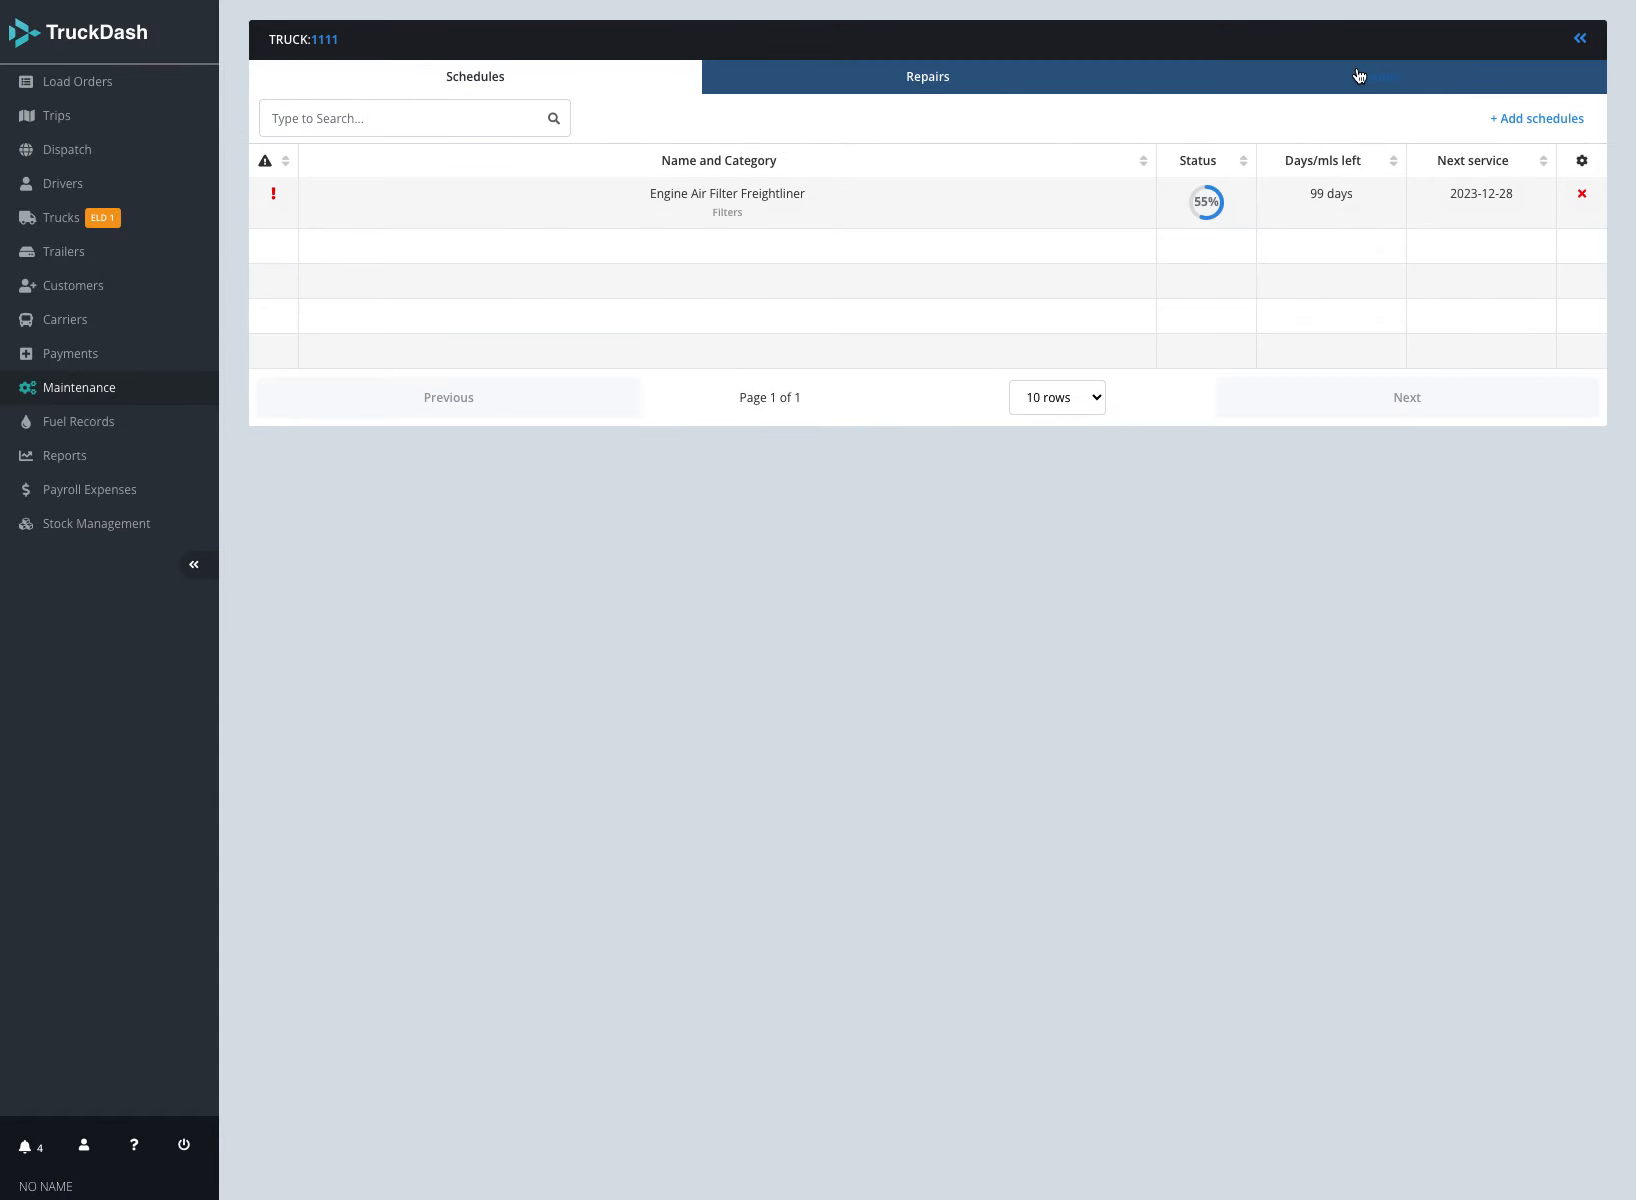
pyautogui.click(1322, 89)
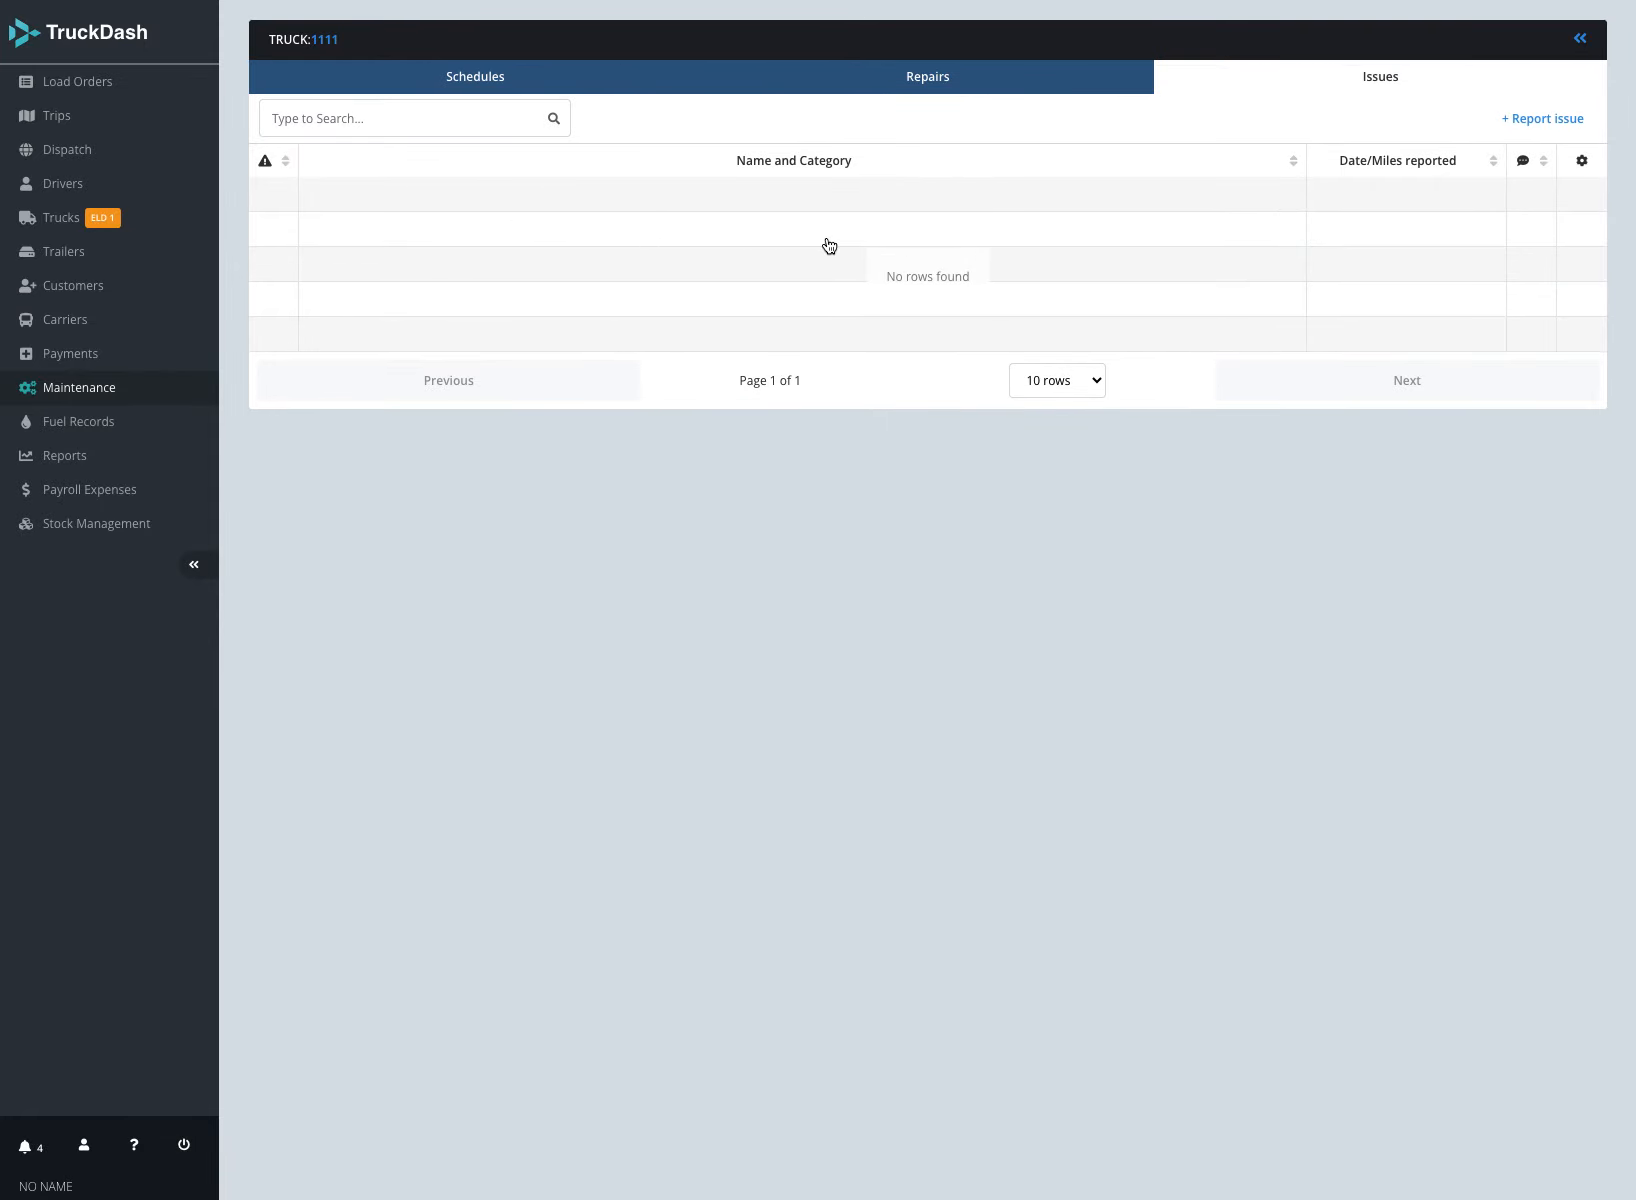
pyautogui.click(1541, 119)
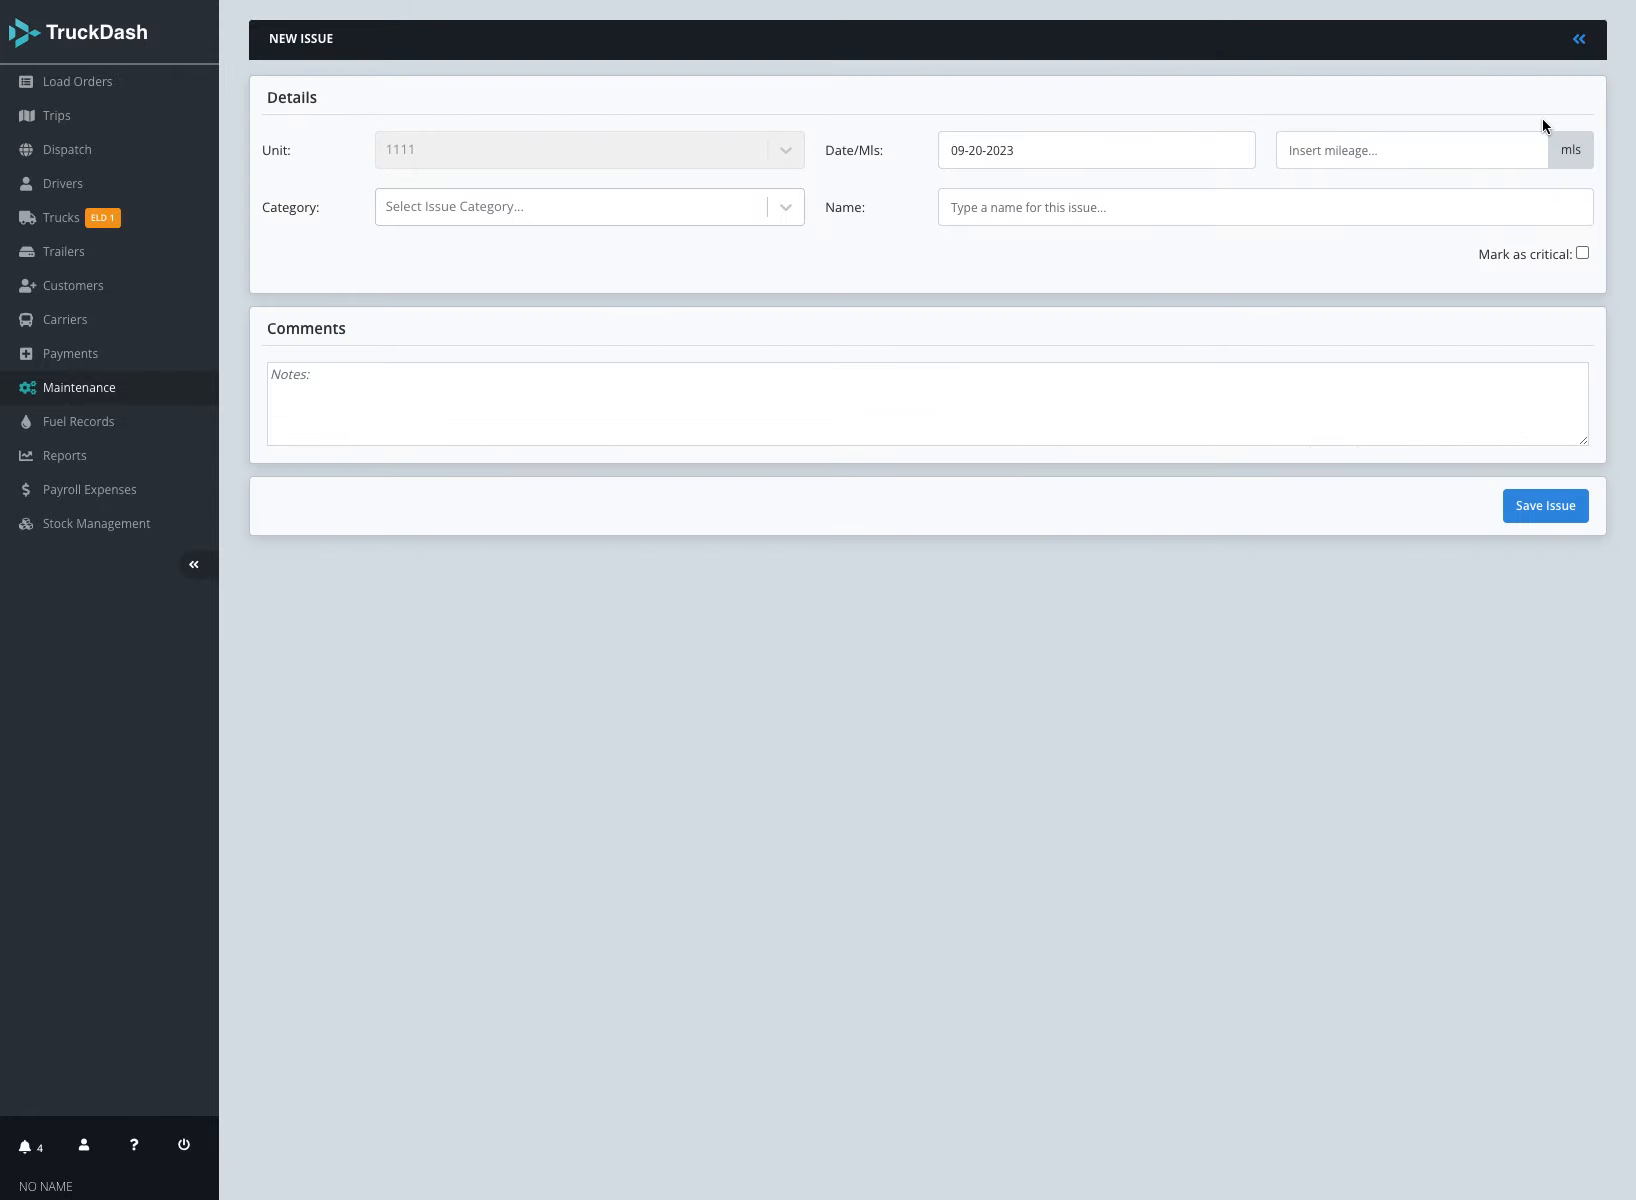
pyautogui.click(635, 215)
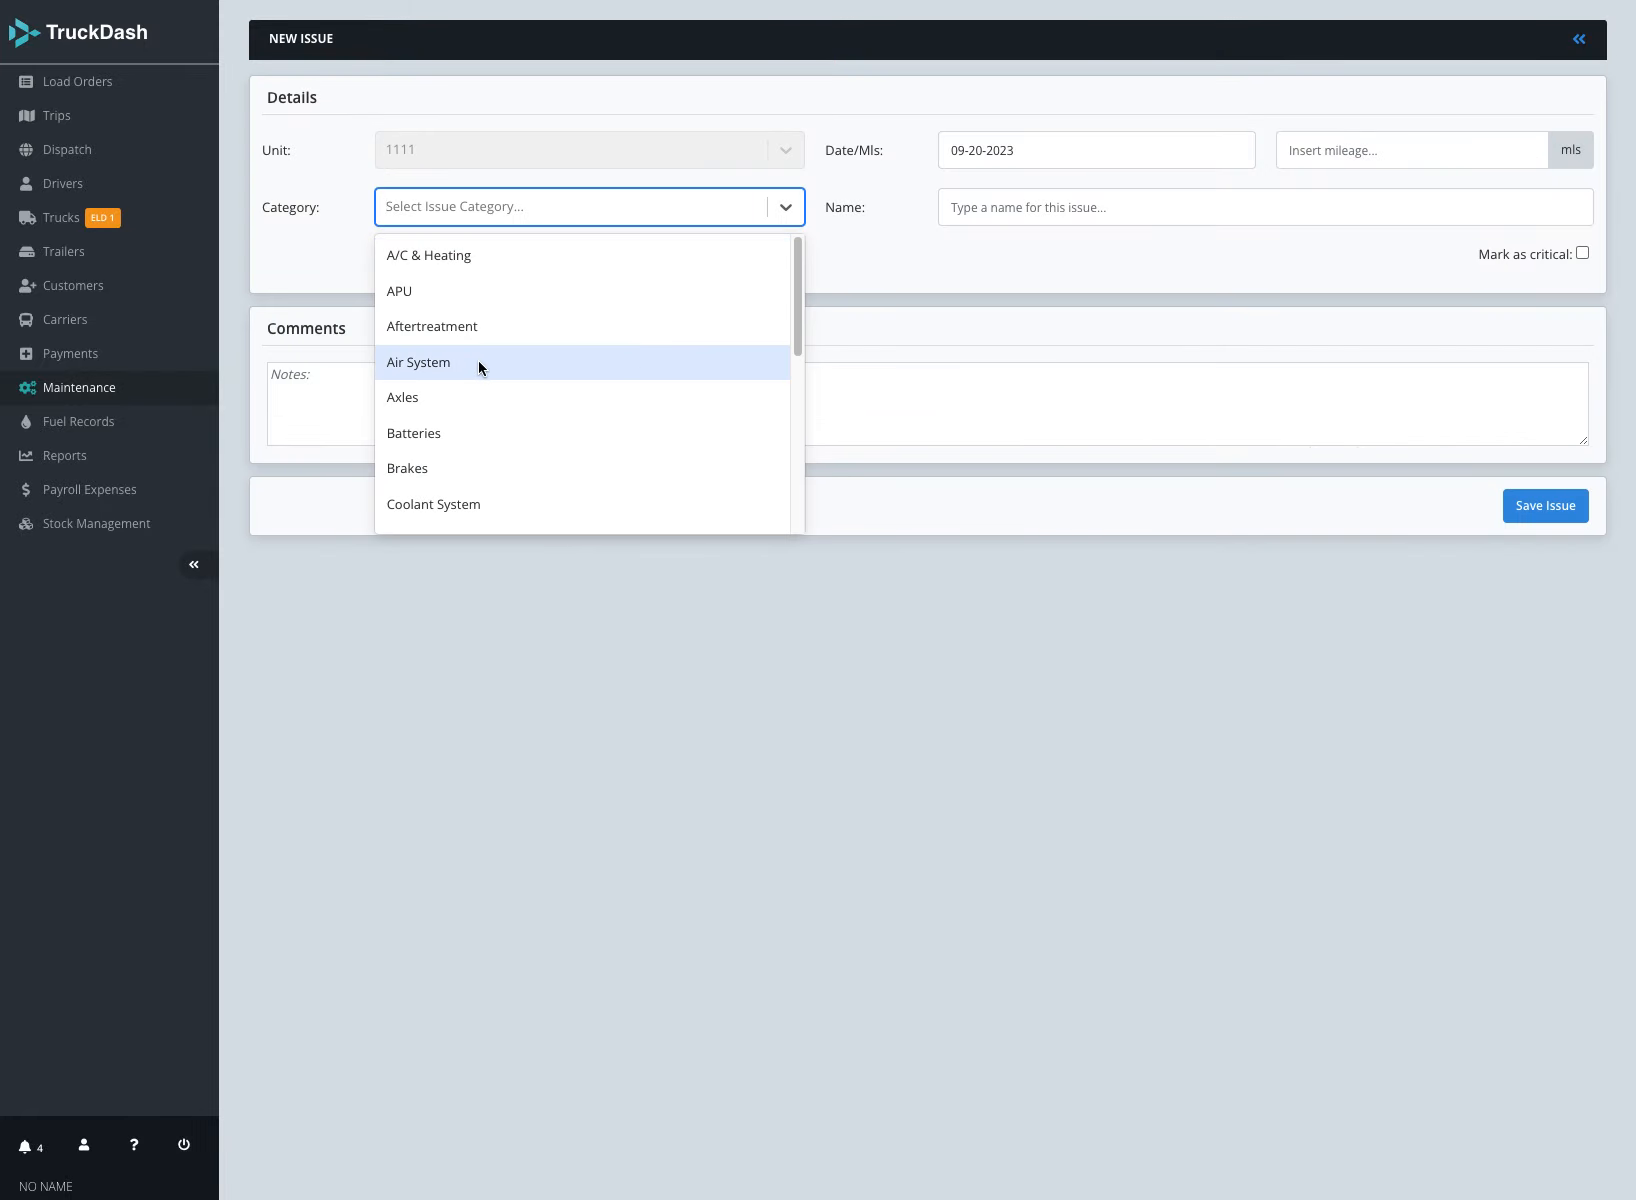
pyautogui.click(461, 390)
pyautogui.click(1094, 203)
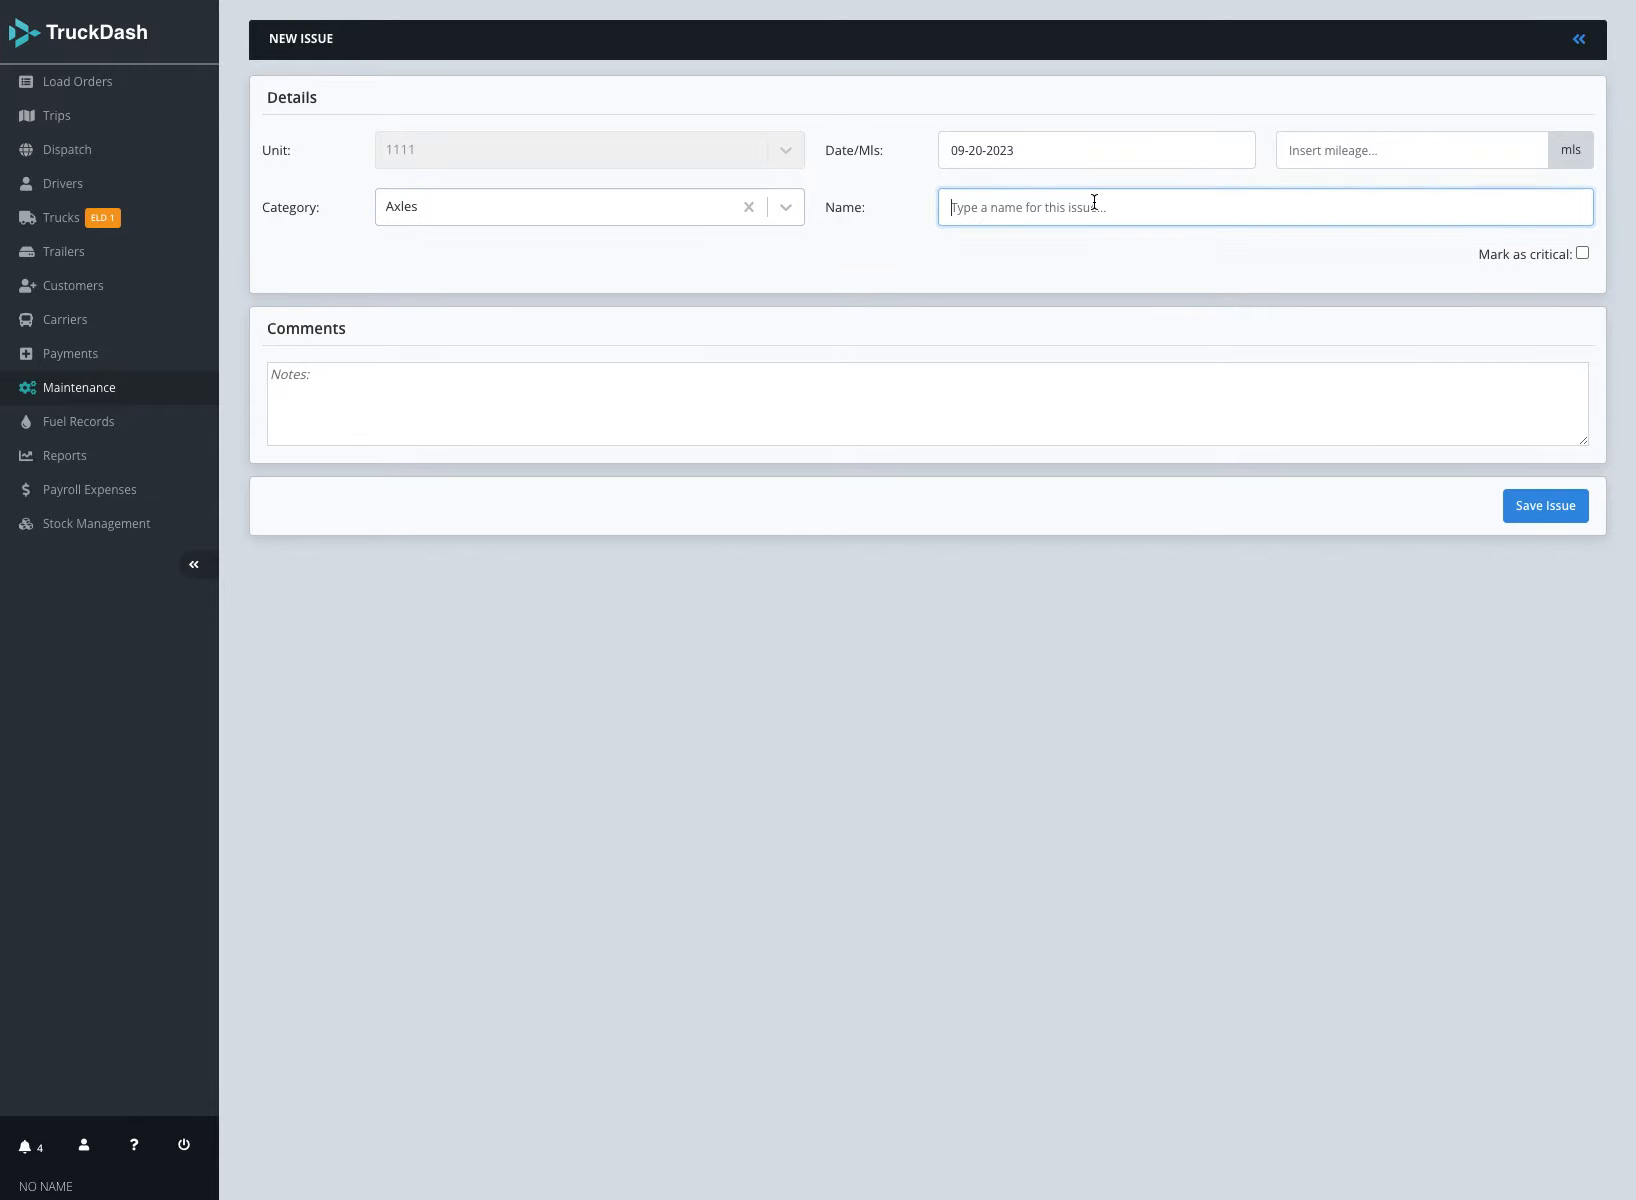
pyautogui.write('Alignment needed')
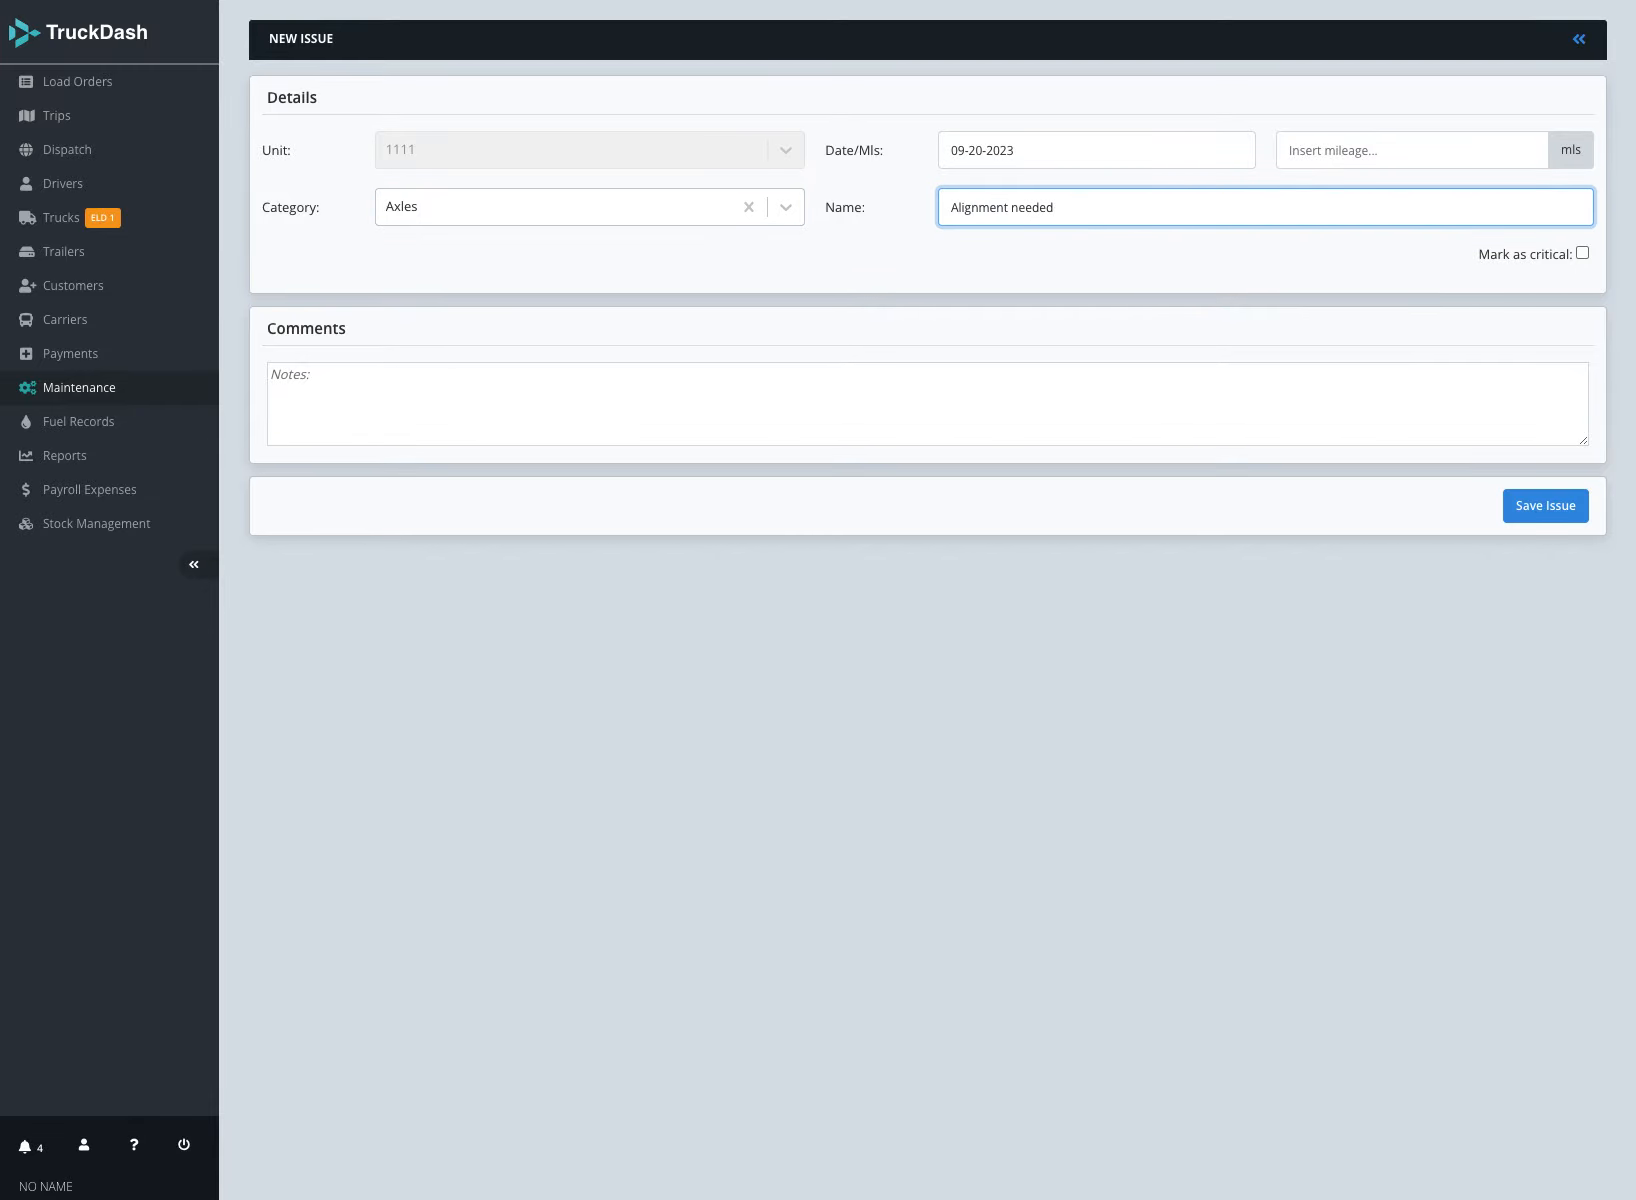
pyautogui.click(1583, 252)
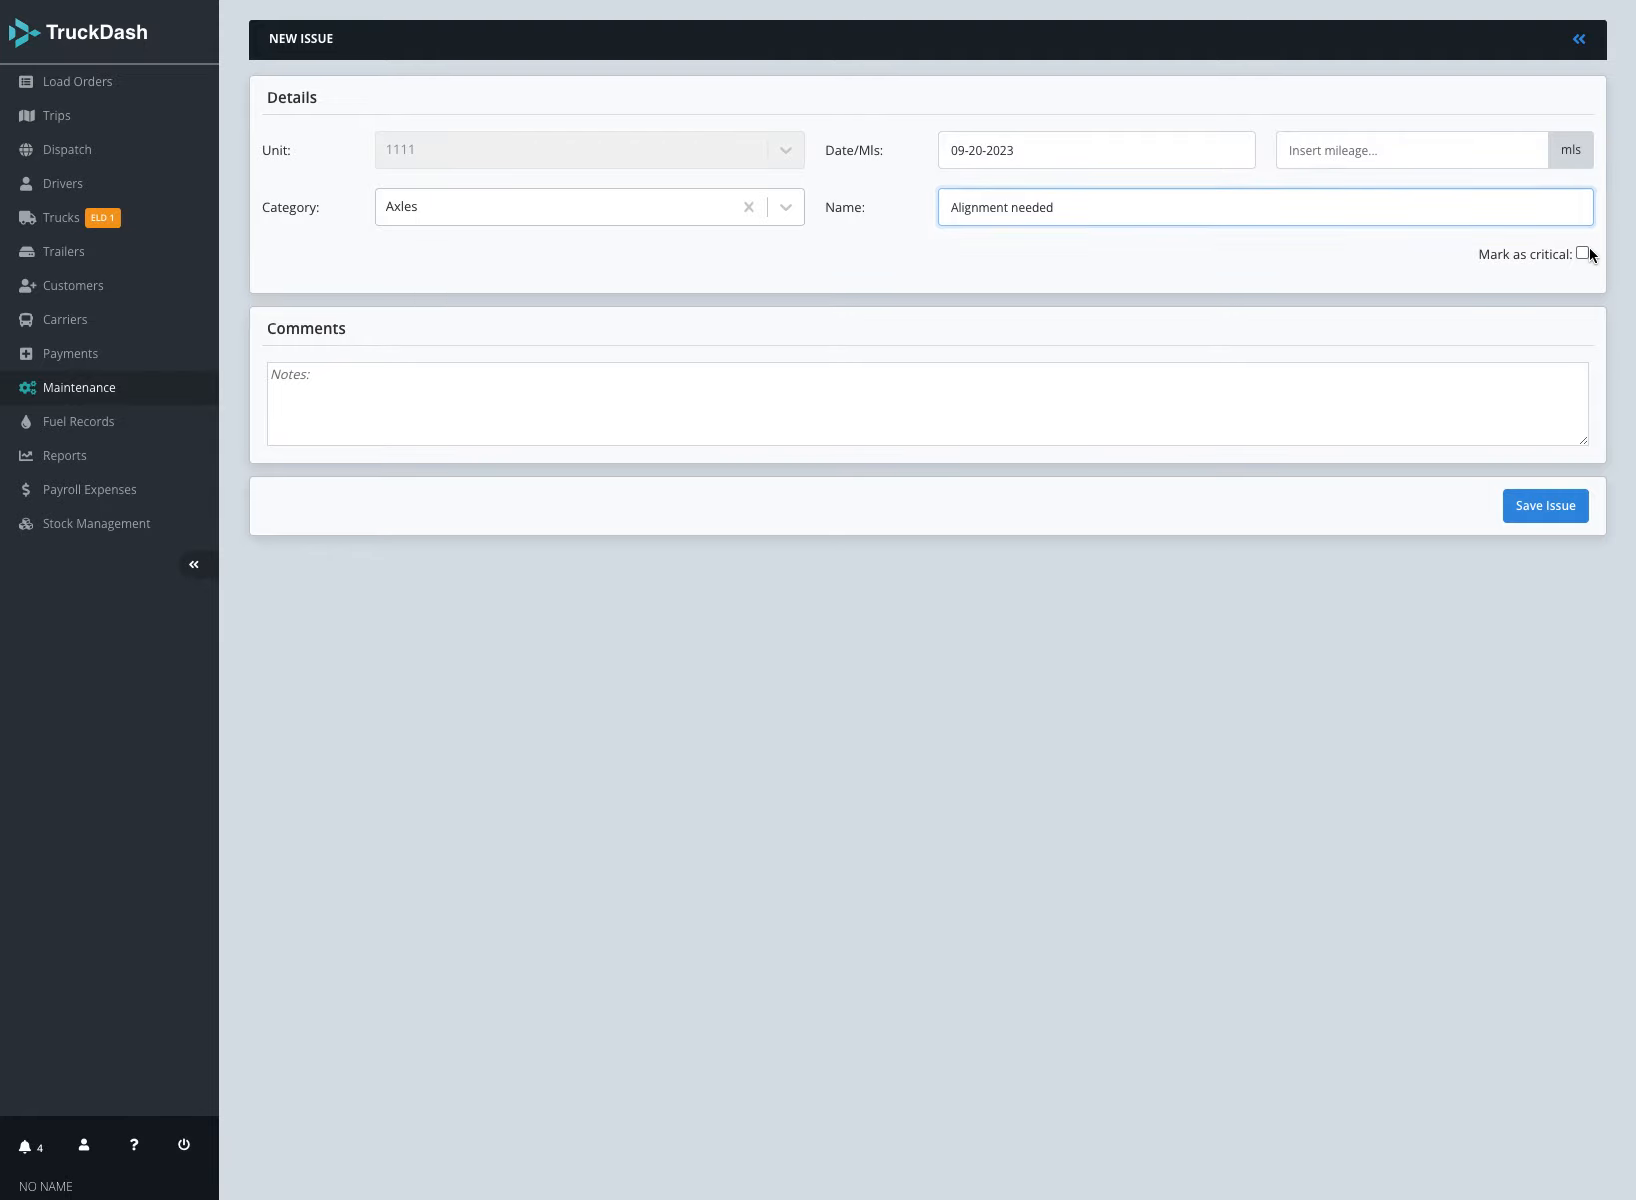
pyautogui.click(1560, 511)
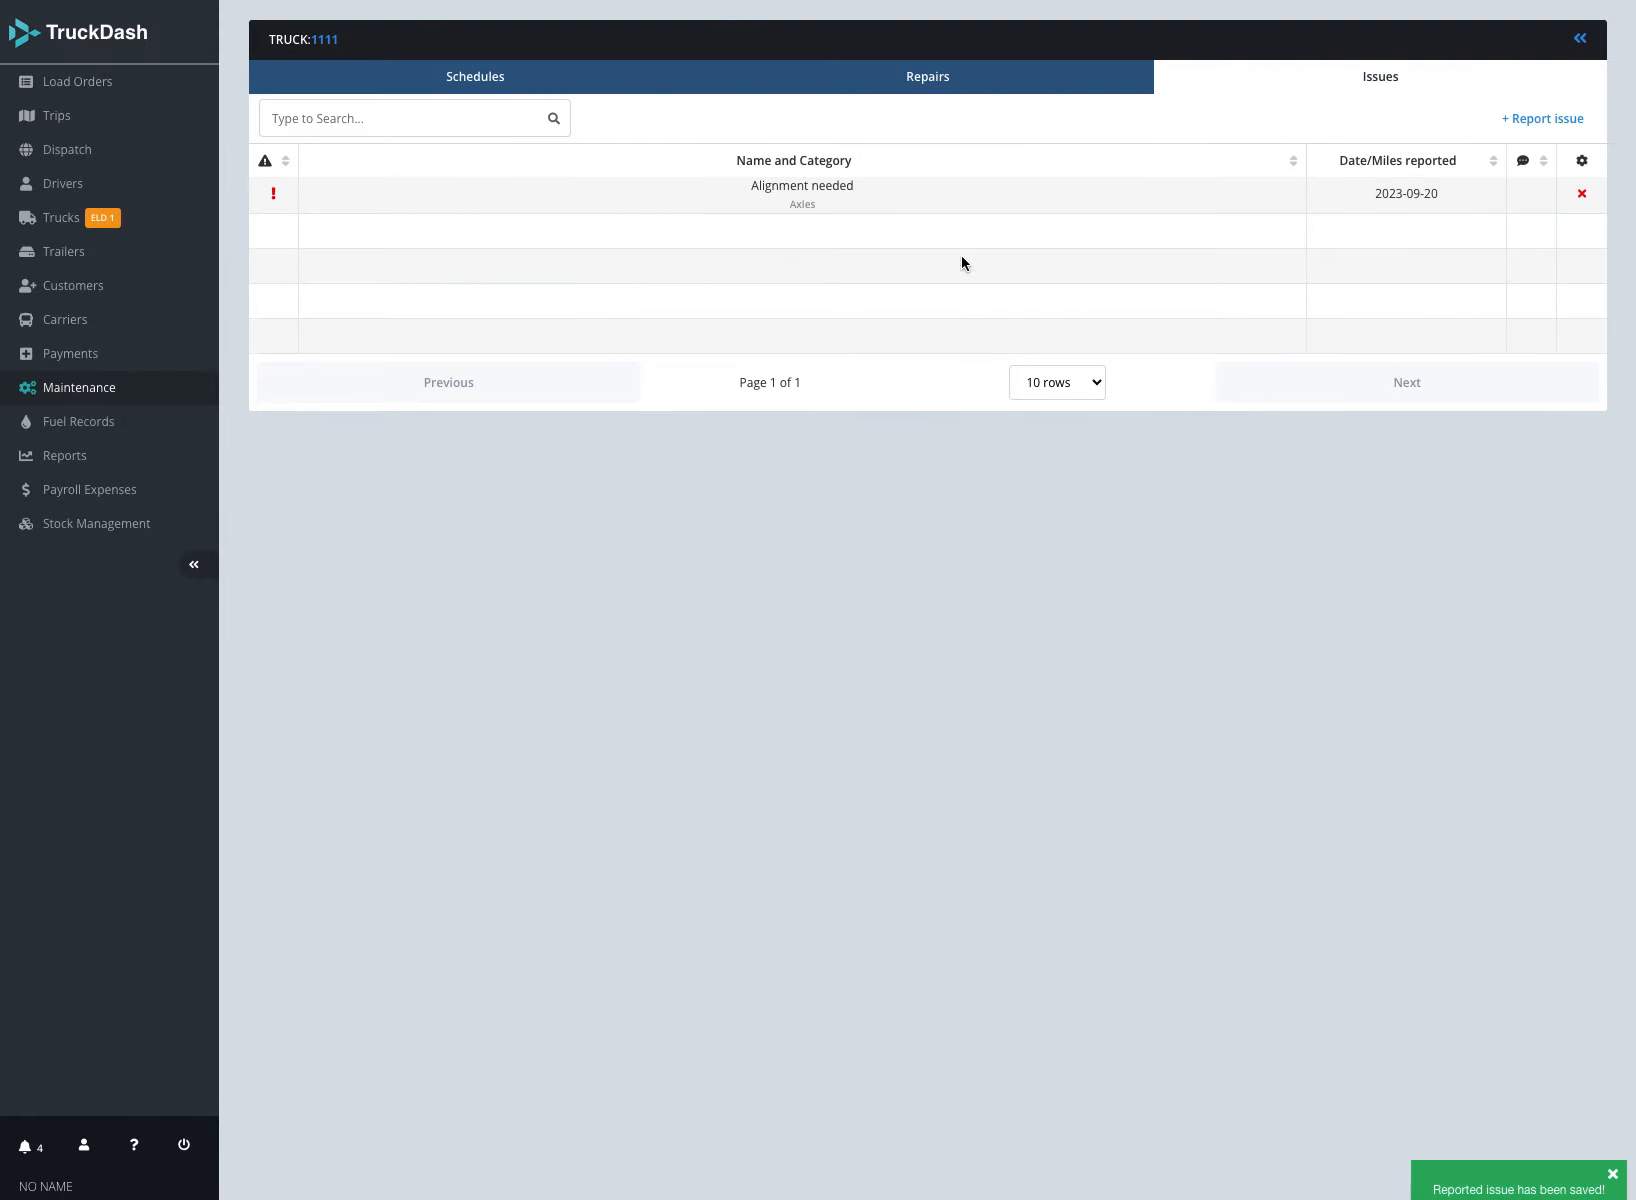
# Check the reported issues across all units in Maintenance, and open the trailers list.
pyautogui.click(80, 390)
pyautogui.click(975, 238)
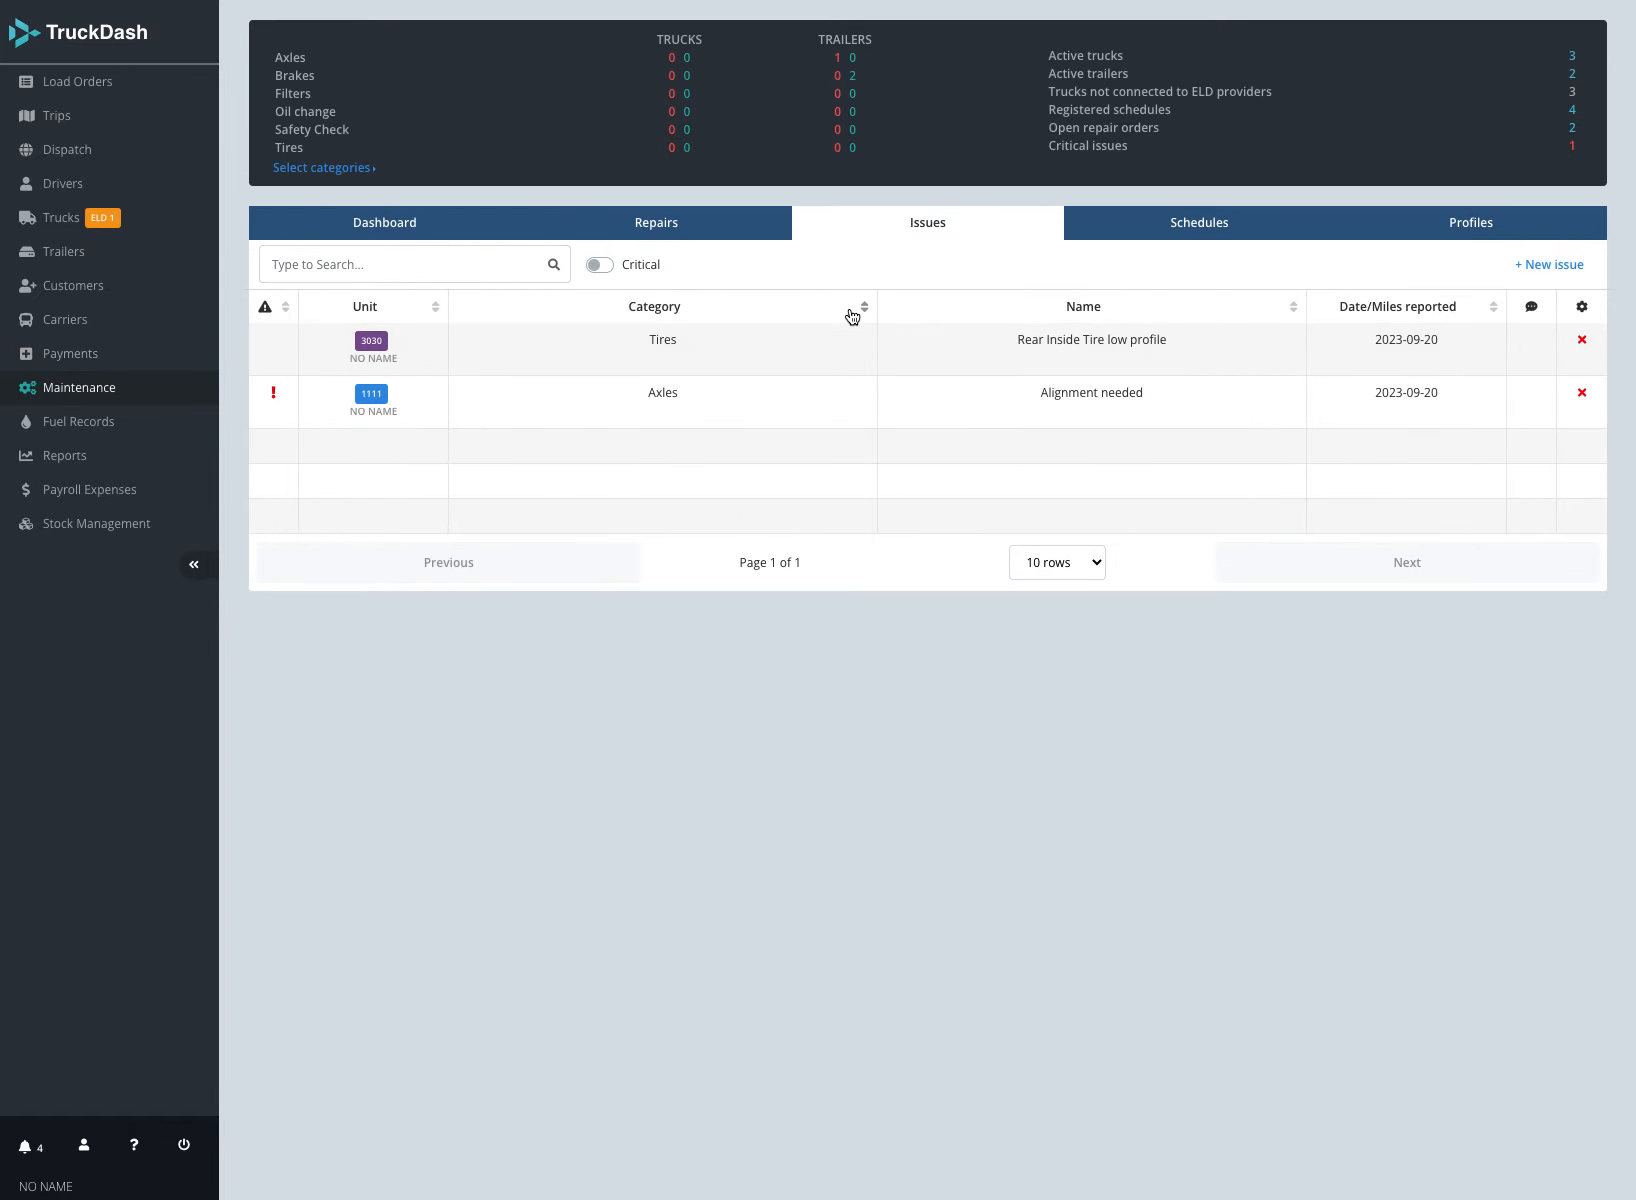
pyautogui.click(71, 262)
pyautogui.press('super+shift+5')
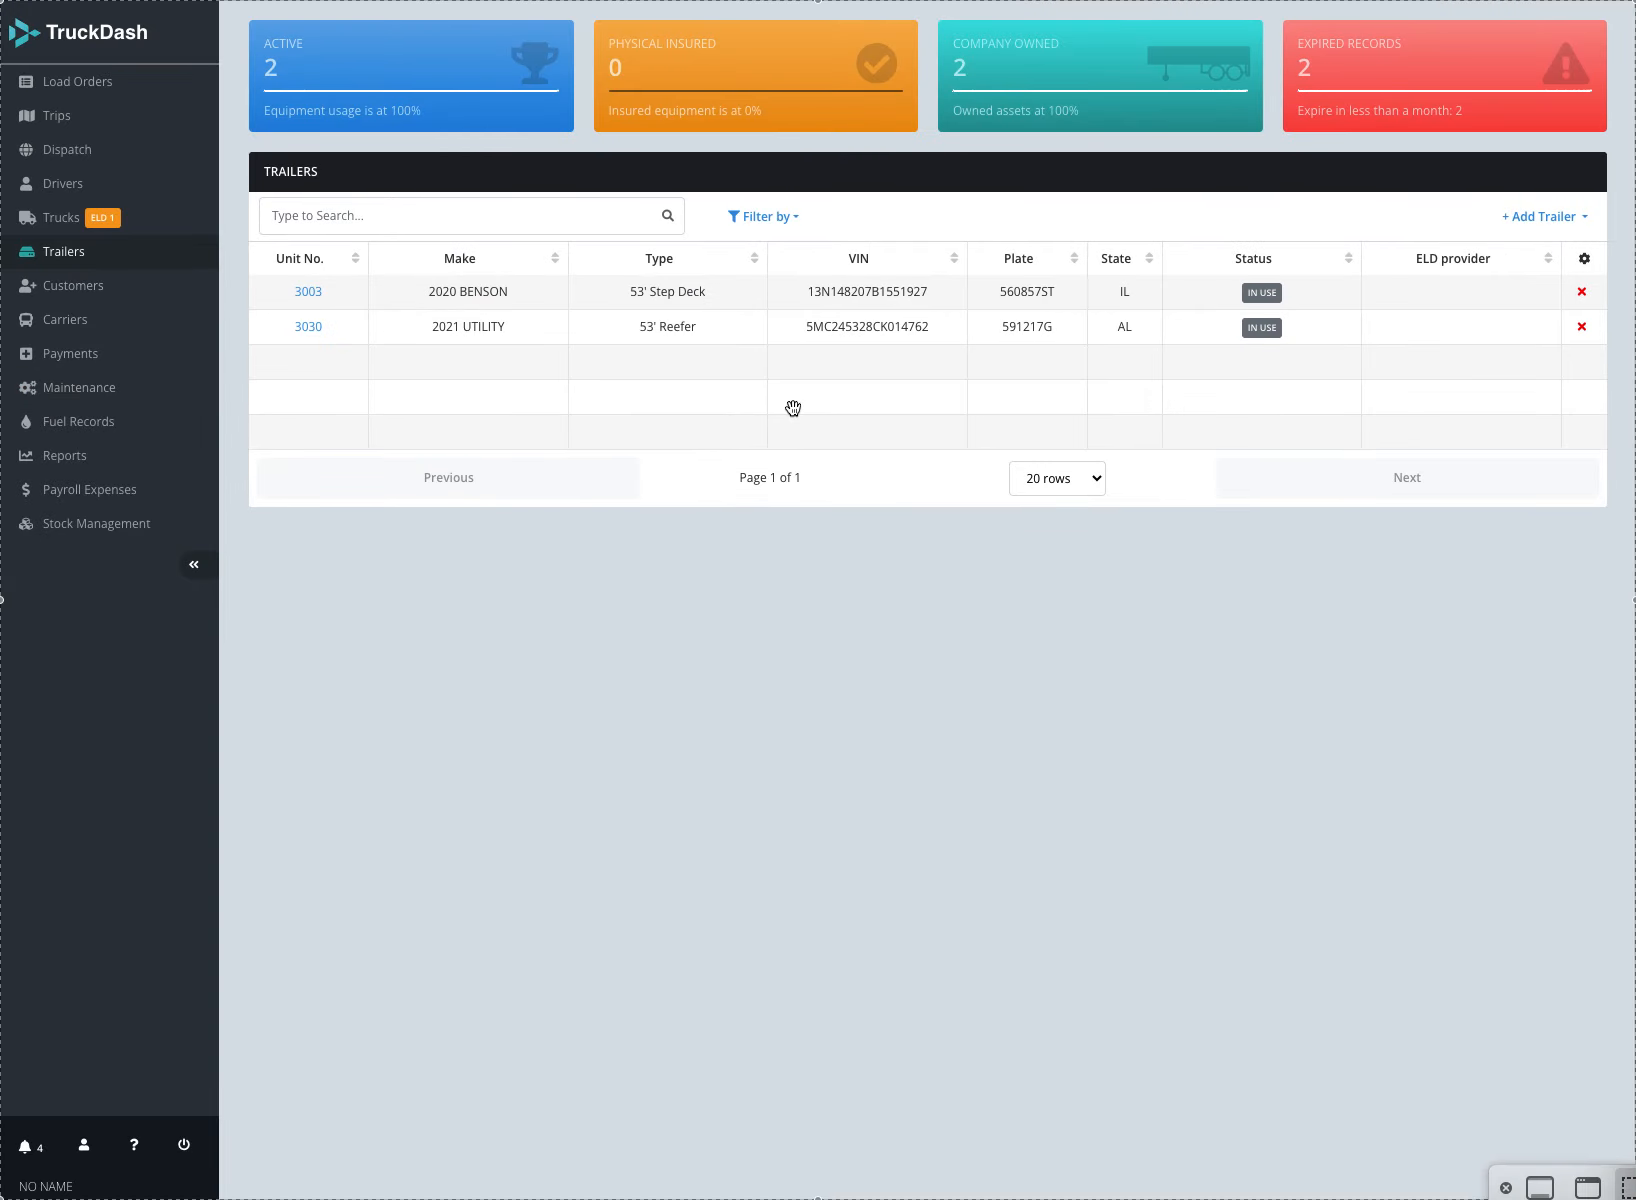